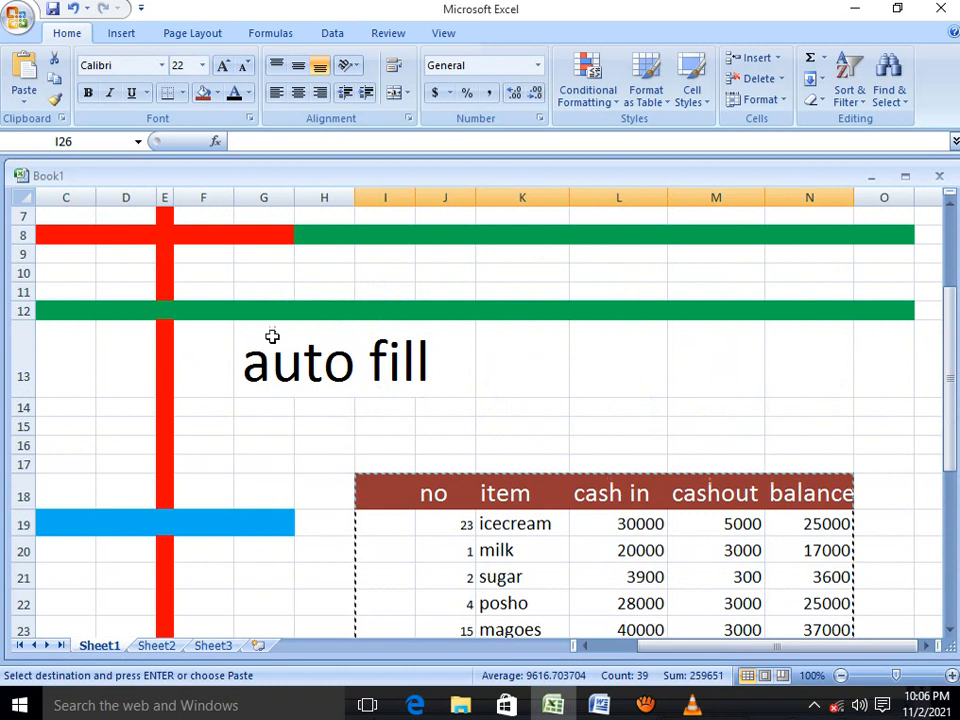
# Examine the auto fill title and the two cash tables beneath it
pyautogui.moveTo(255, 345); pyautogui.dragTo(428, 374)
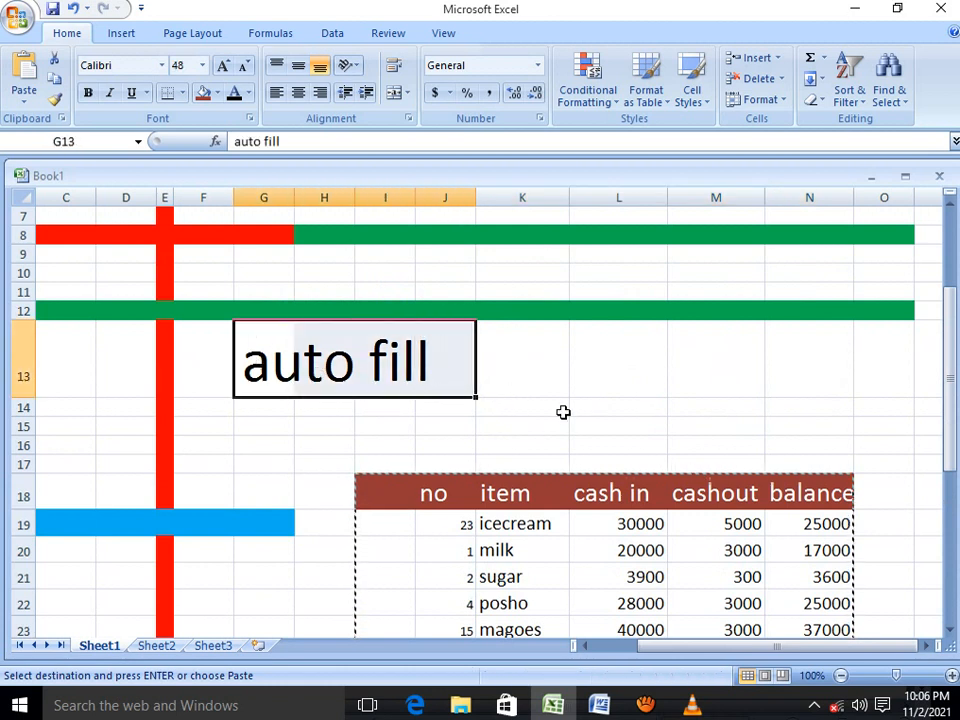
pyautogui.scroll(-5, 576, 430)
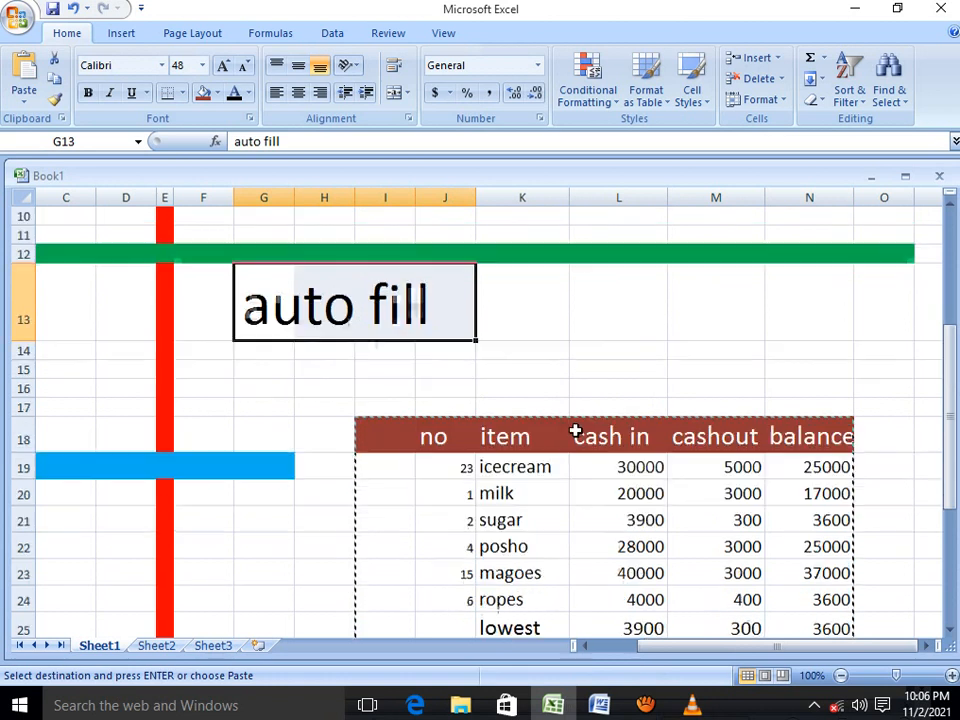
pyautogui.scroll(-2, 576, 430)
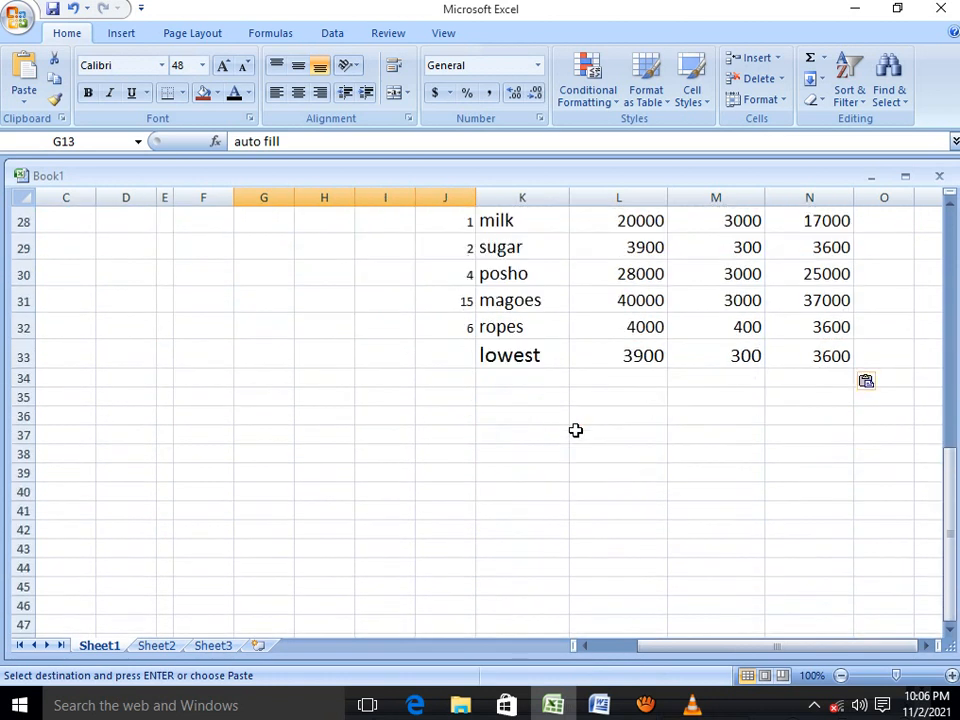
pyautogui.scroll(3, 576, 430)
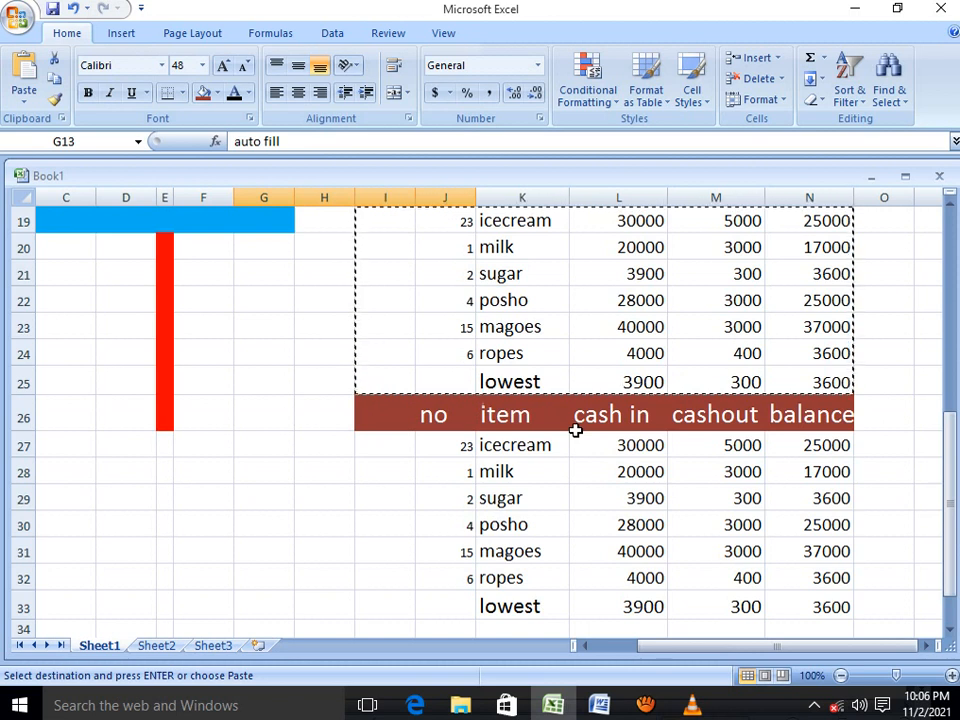
pyautogui.scroll(1, 606, 431)
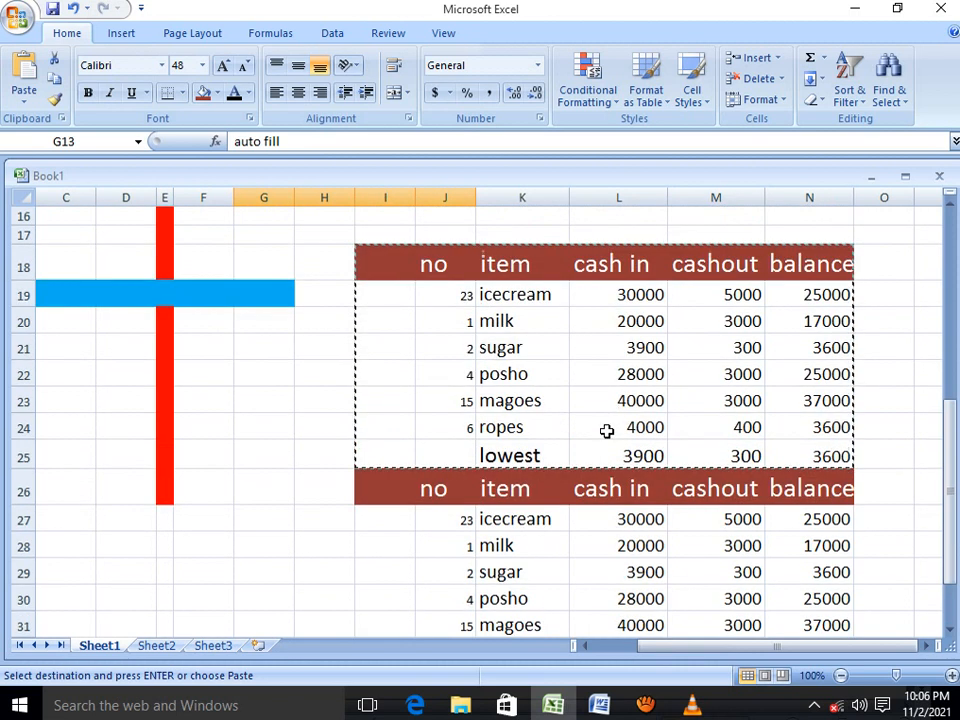
pyautogui.scroll(-3, 606, 431)
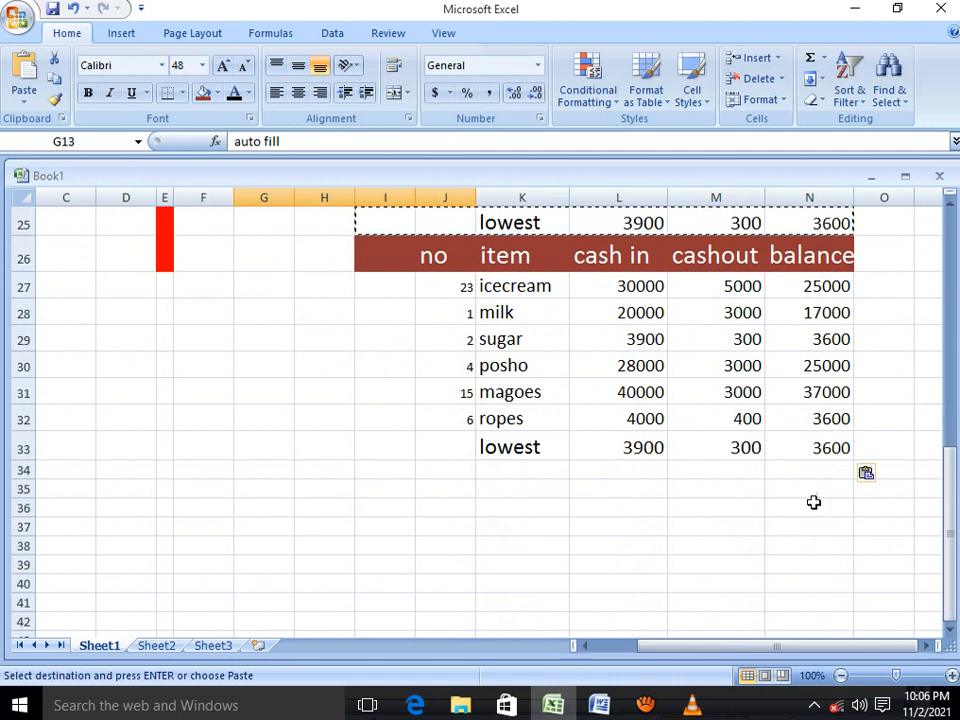
# Copy the lower cash table and insert the copied cells directly beneath it at row 34
pyautogui.moveTo(835, 452); pyautogui.dragTo(352, 252)
pyautogui.rightClick(540, 317)
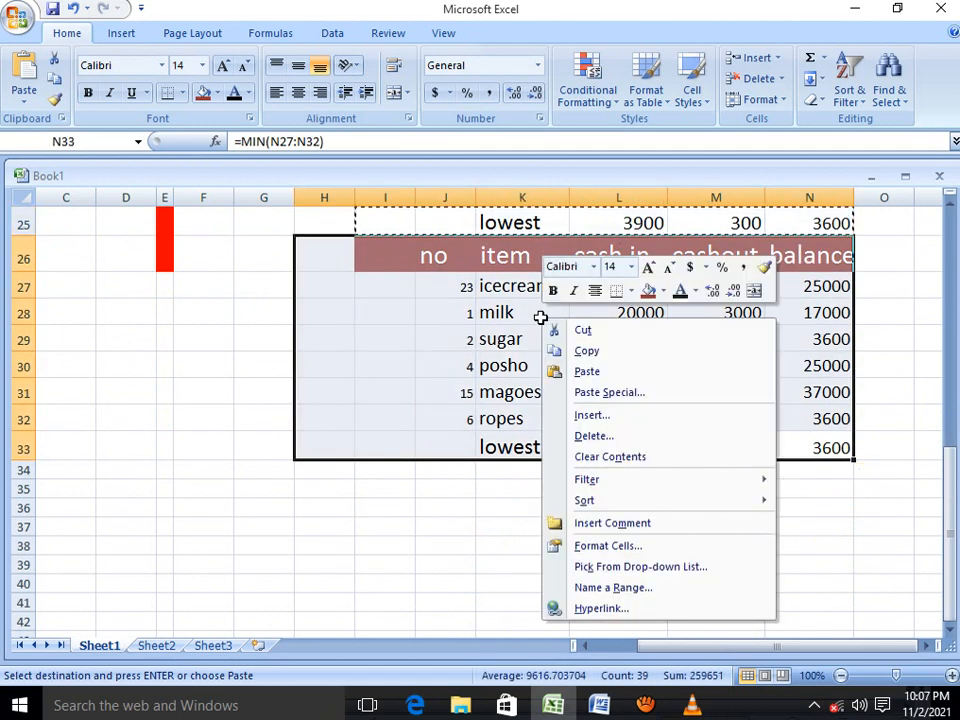
pyautogui.click(580, 352)
pyautogui.rightClick(324, 471)
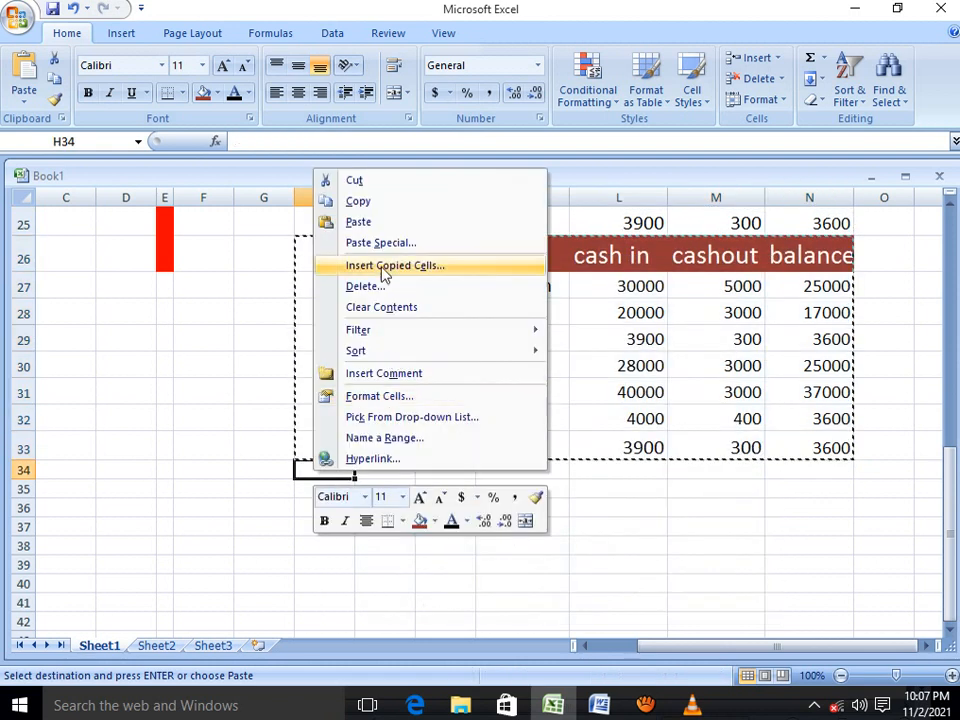
pyautogui.click(376, 223)
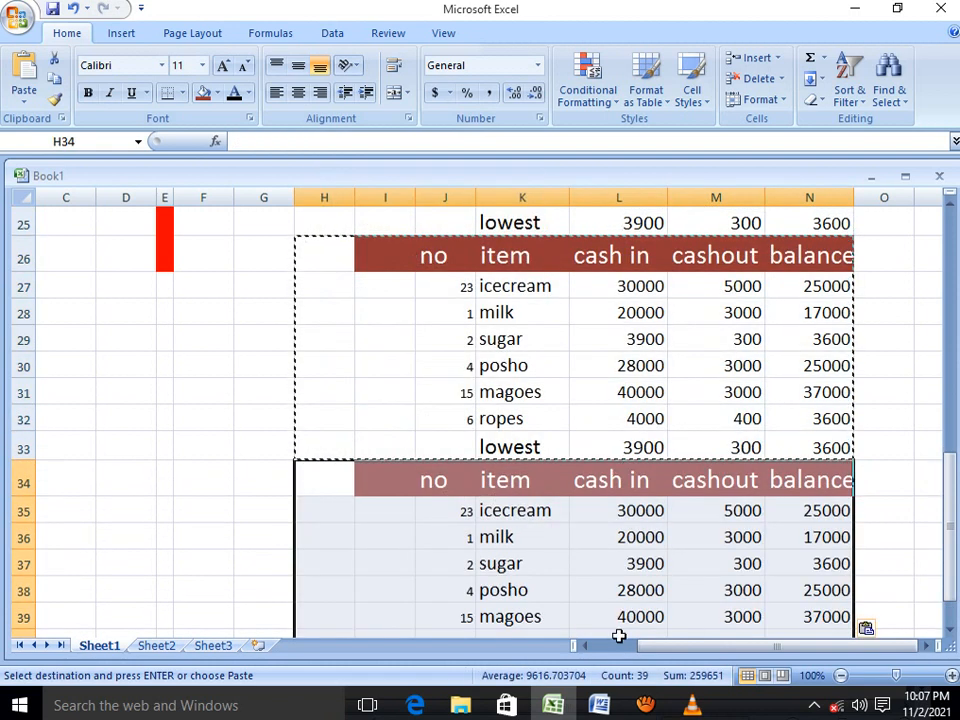
# Scroll through the sheet to review the tables from the top down to the inserted copy
pyautogui.scroll(3, 724, 527)
pyautogui.scroll(3, 724, 527)
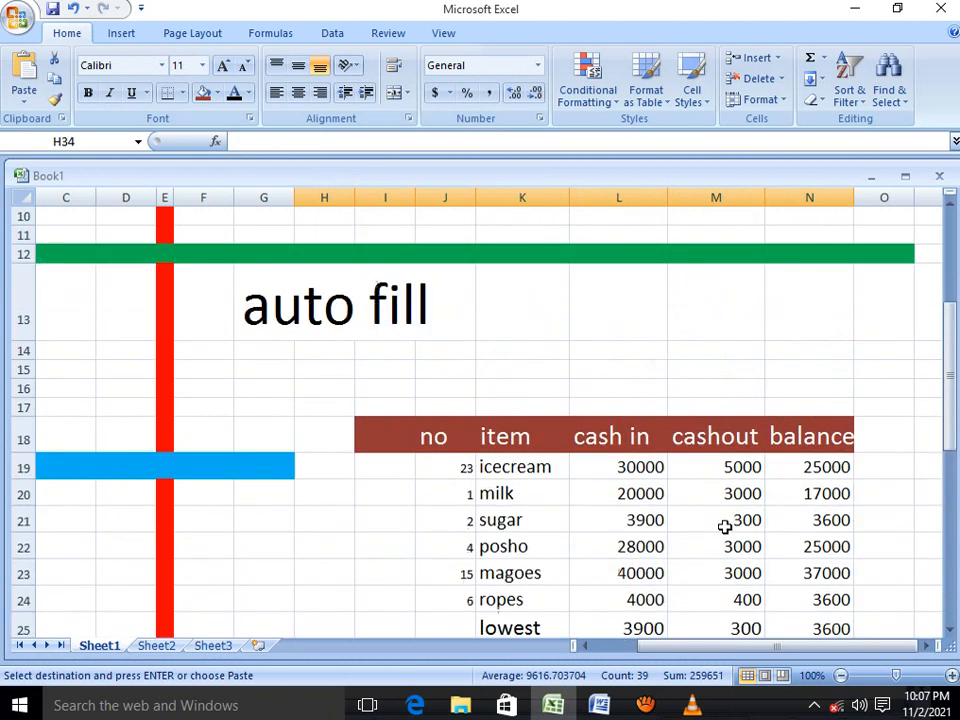
pyautogui.scroll(2, 724, 527)
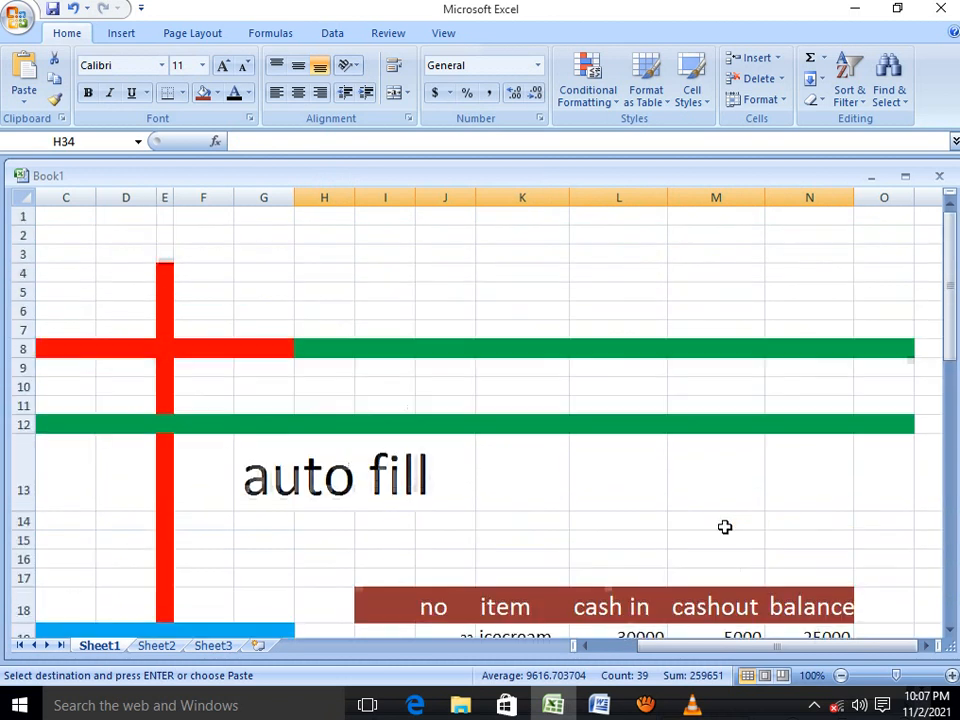
pyautogui.scroll(-5, 724, 527)
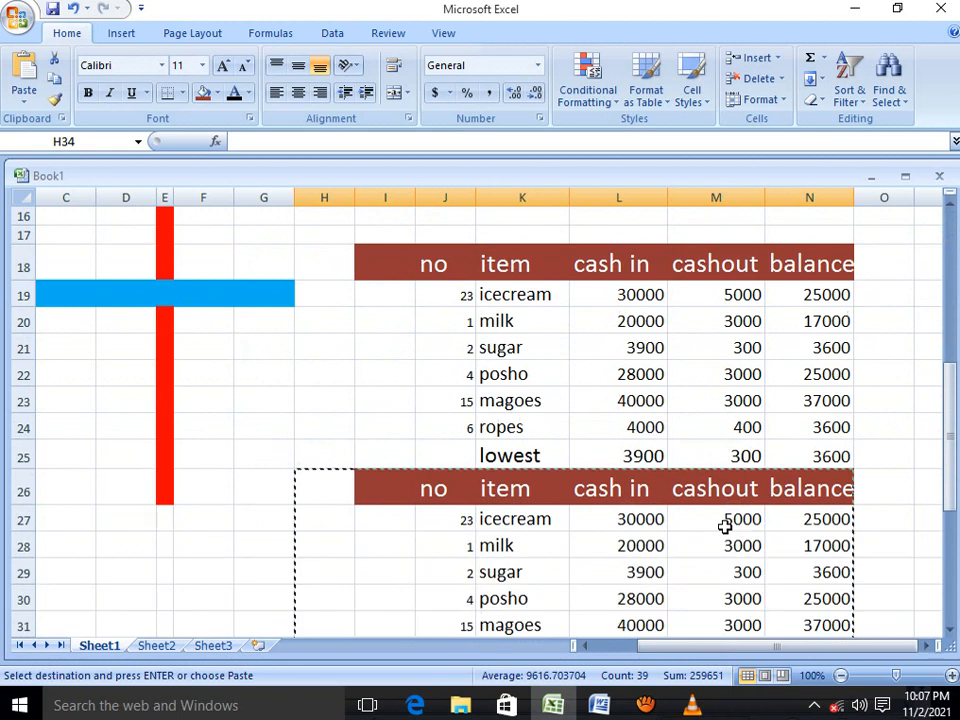
pyautogui.scroll(-3, 724, 527)
pyautogui.scroll(-2, 724, 527)
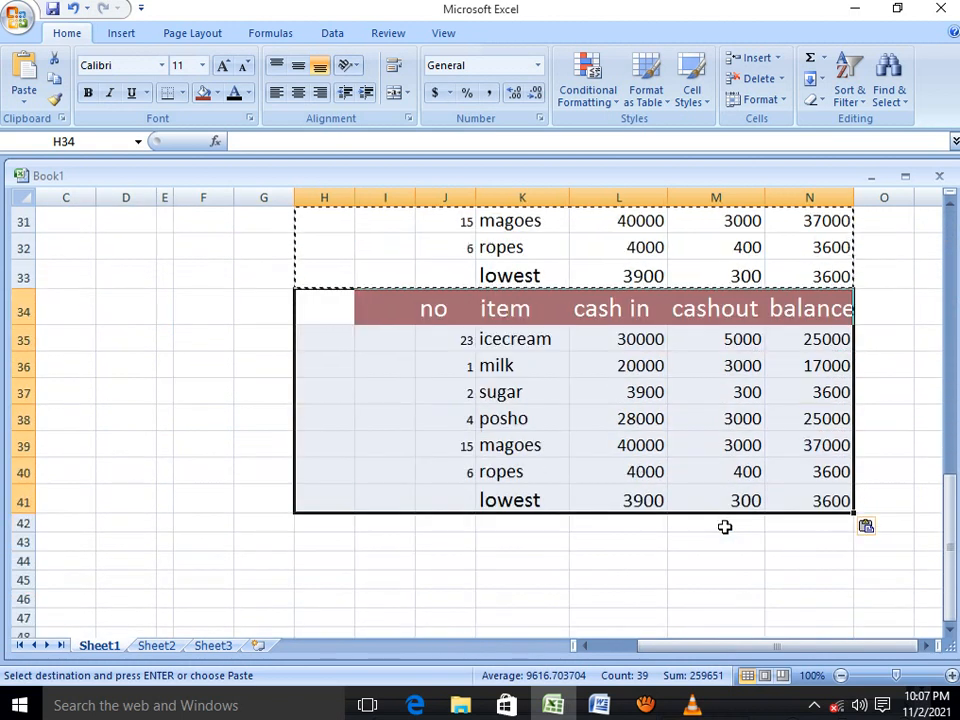
pyautogui.scroll(6, 724, 527)
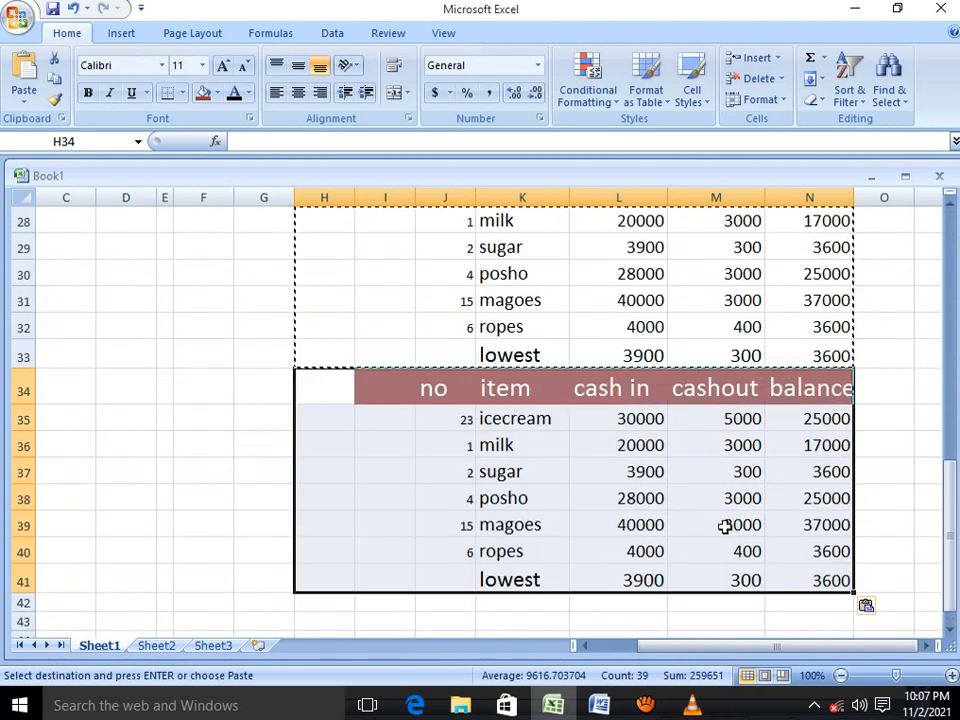
pyautogui.scroll(-1, 724, 522)
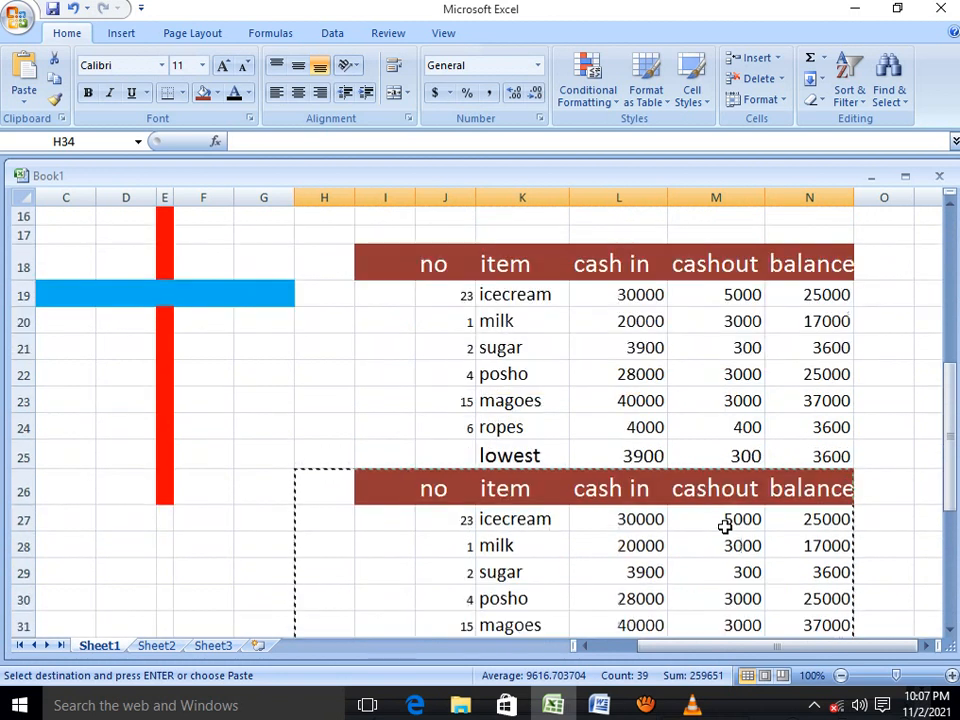
# Undo the inserted copy of the cash table
pyautogui.click(71, 10)
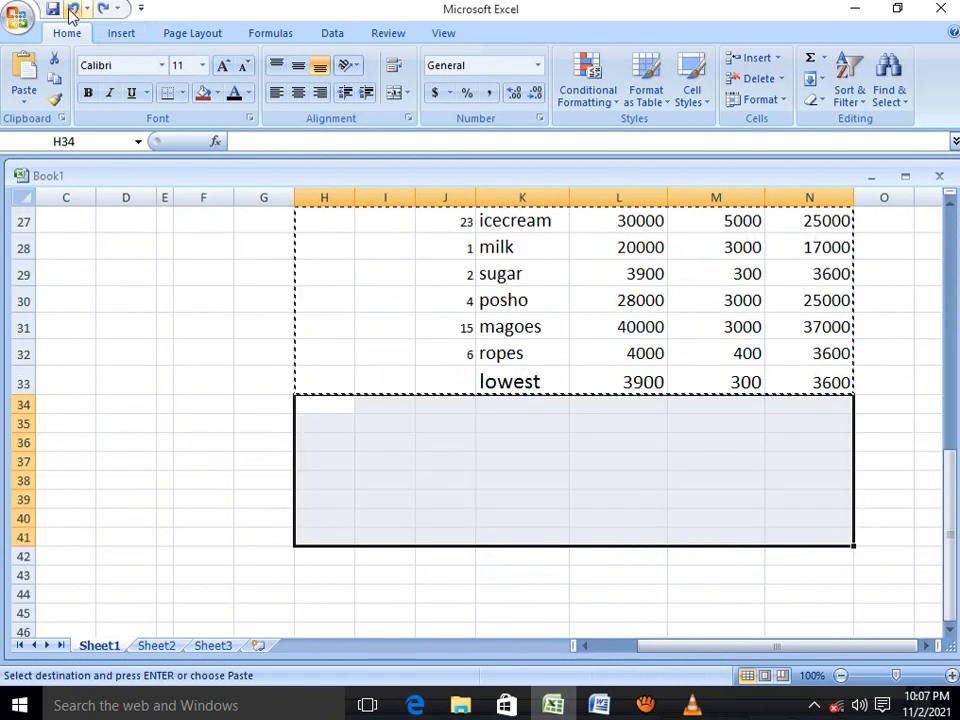
pyautogui.scroll(4, 590, 385)
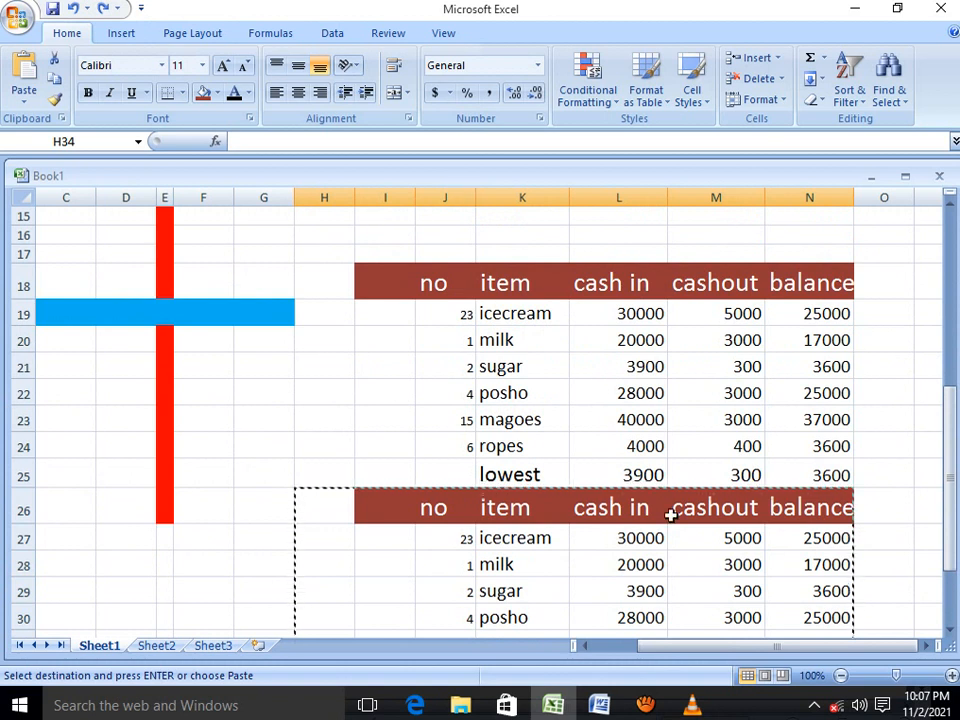
pyautogui.scroll(-5, 670, 515)
pyautogui.scroll(-2, 668, 512)
pyautogui.scroll(1, 520, 396)
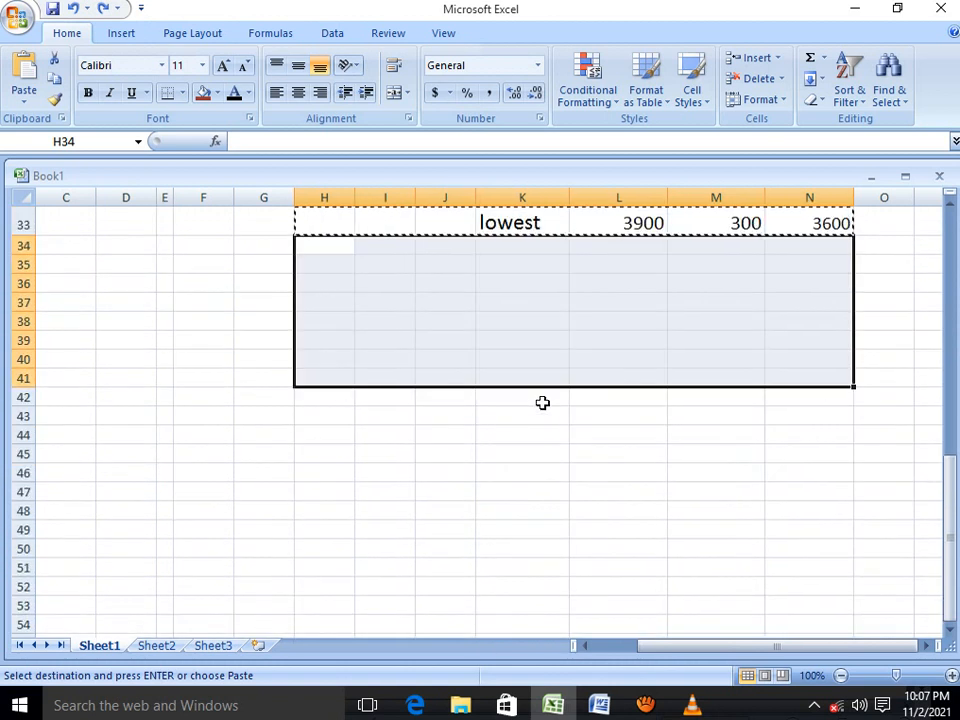
# Enter the headers item and amount in cells I36 and J36
pyautogui.click(210, 394)
pyautogui.click(405, 282)
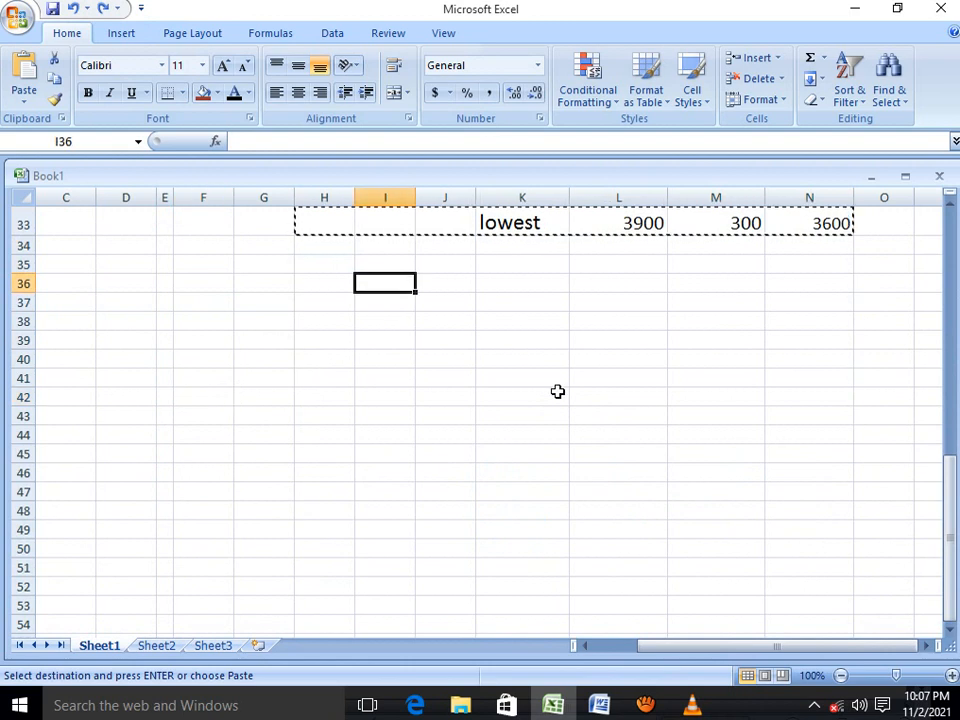
pyautogui.write('ite')
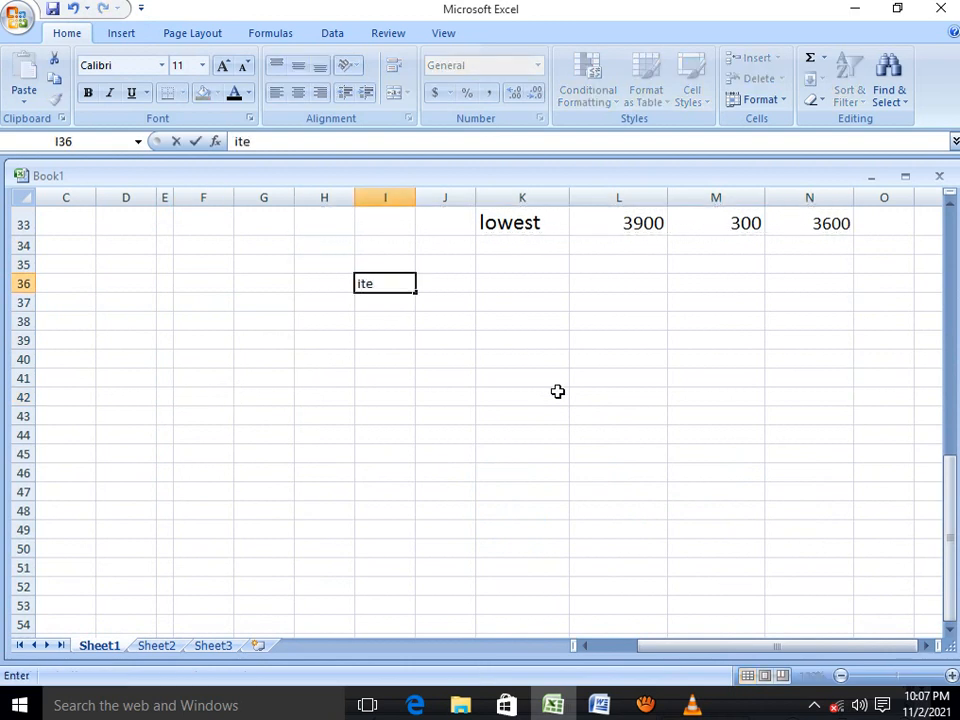
pyautogui.write('m')
pyautogui.click(445, 287)
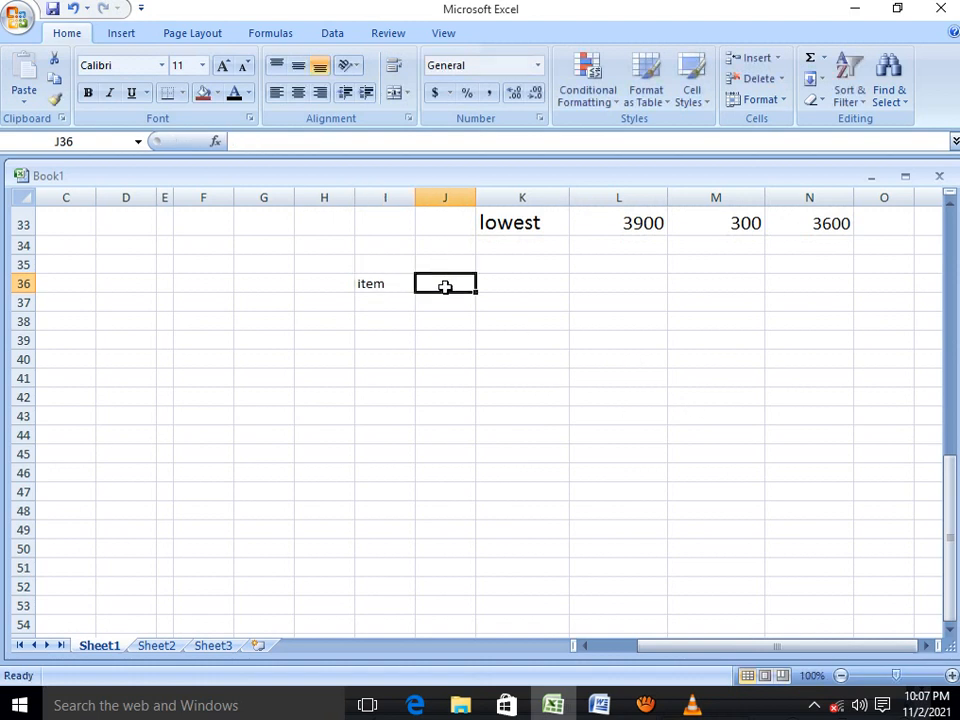
pyautogui.write('amo')
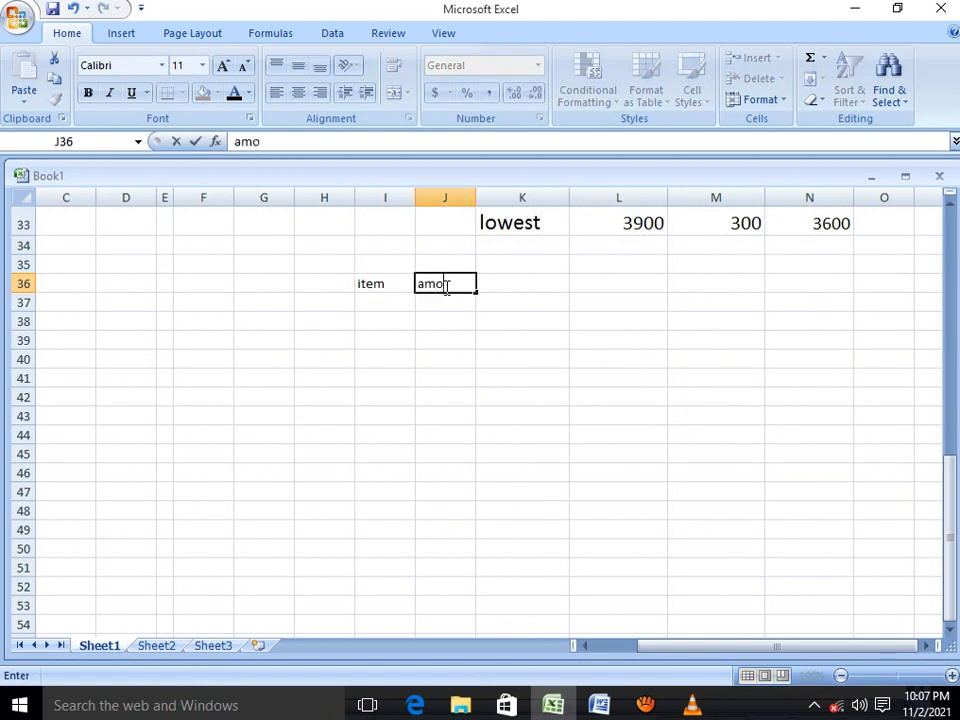
pyautogui.write('unt')
pyautogui.click(519, 287)
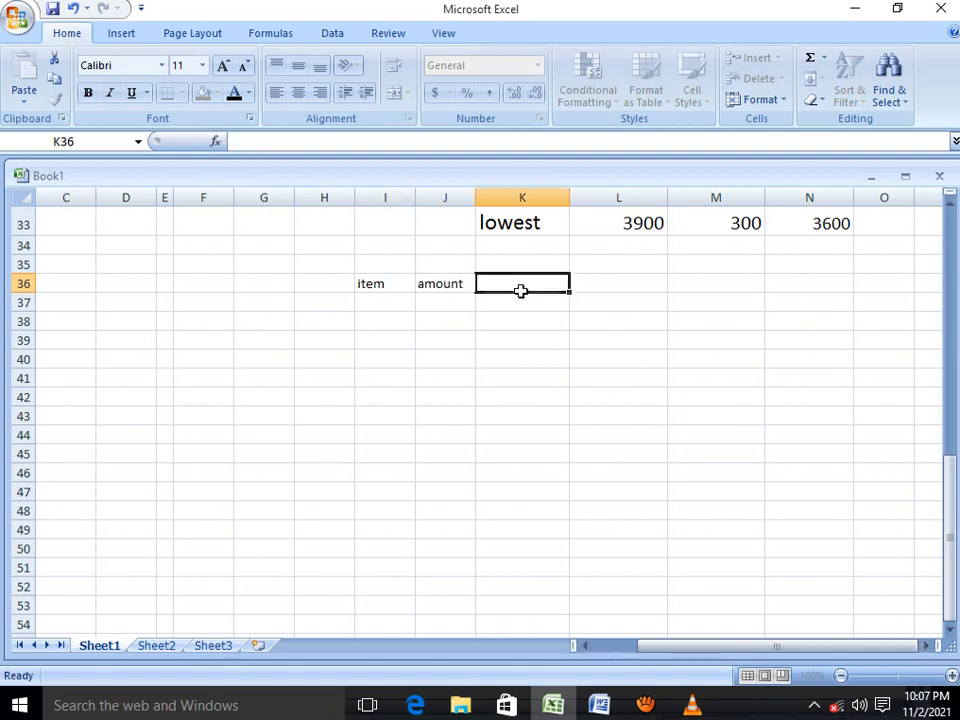
# Enter the headers selling price and total in cells K36 and L36
pyautogui.write('sel')
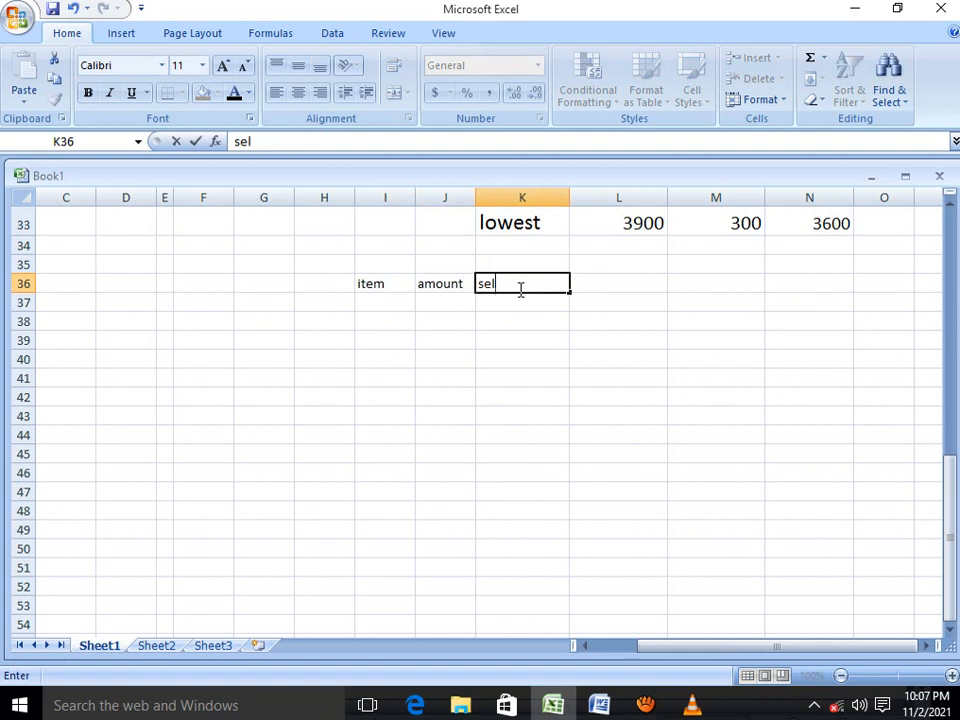
pyautogui.write('ling pr')
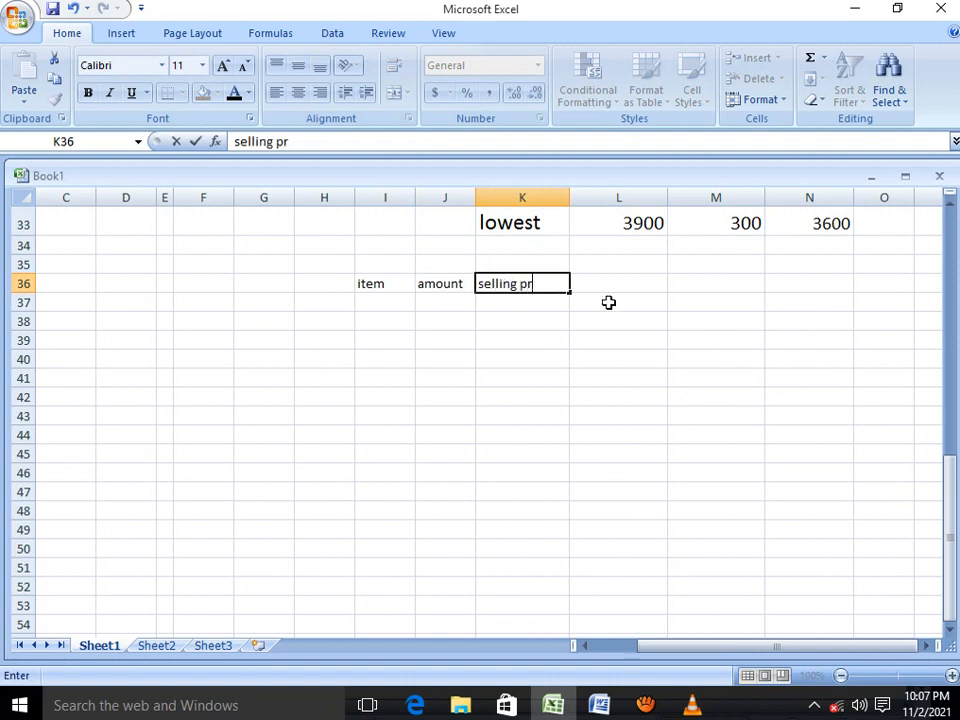
pyautogui.write('ice')
pyautogui.click(595, 283)
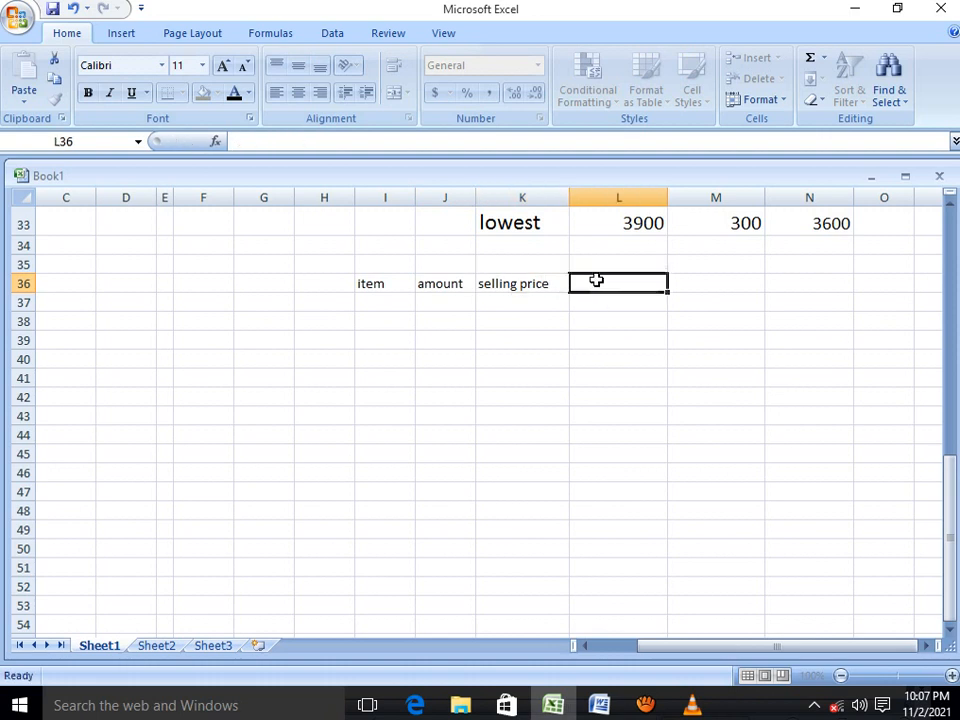
pyautogui.write('t')
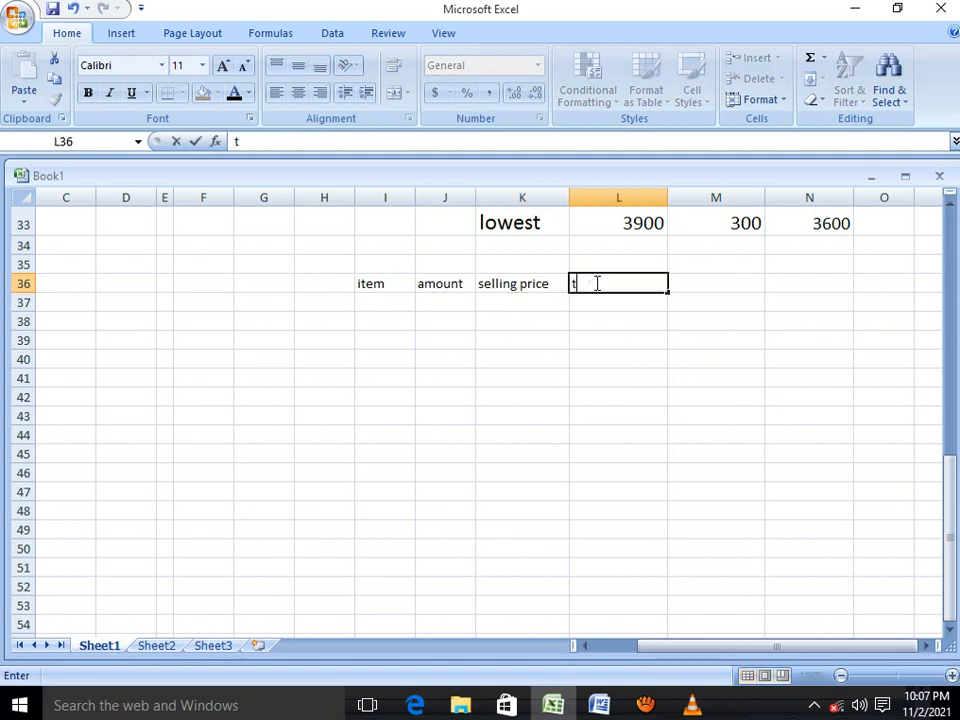
pyautogui.write('otal')
# Set the font size of the header cells I36 to L36 to 14
pyautogui.moveTo(623, 285); pyautogui.dragTo(276, 291)
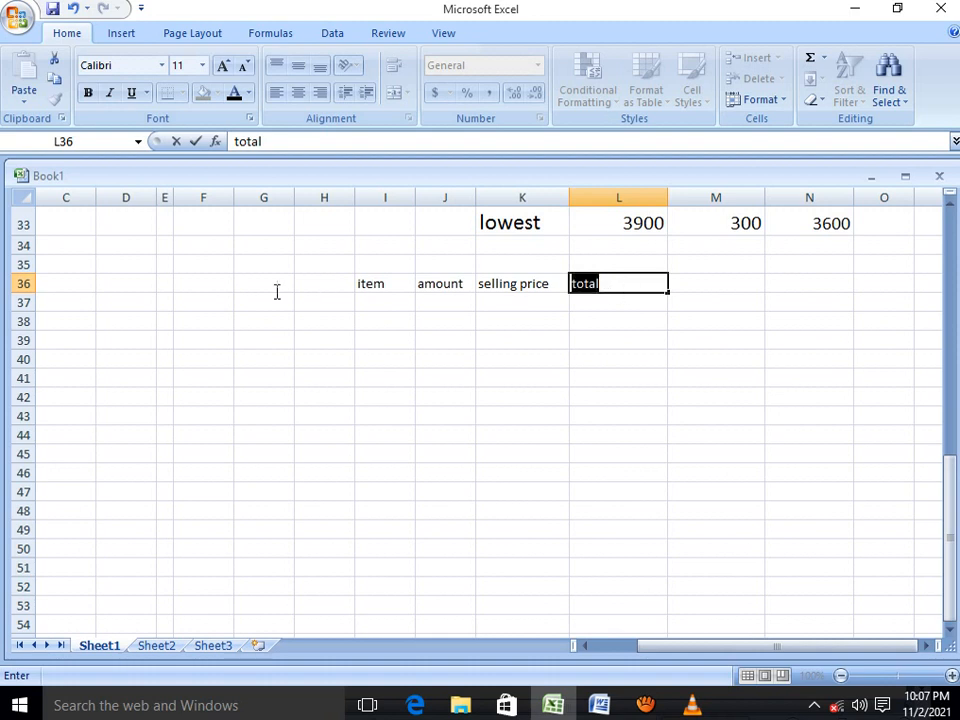
pyautogui.moveTo(358, 283); pyautogui.dragTo(591, 283)
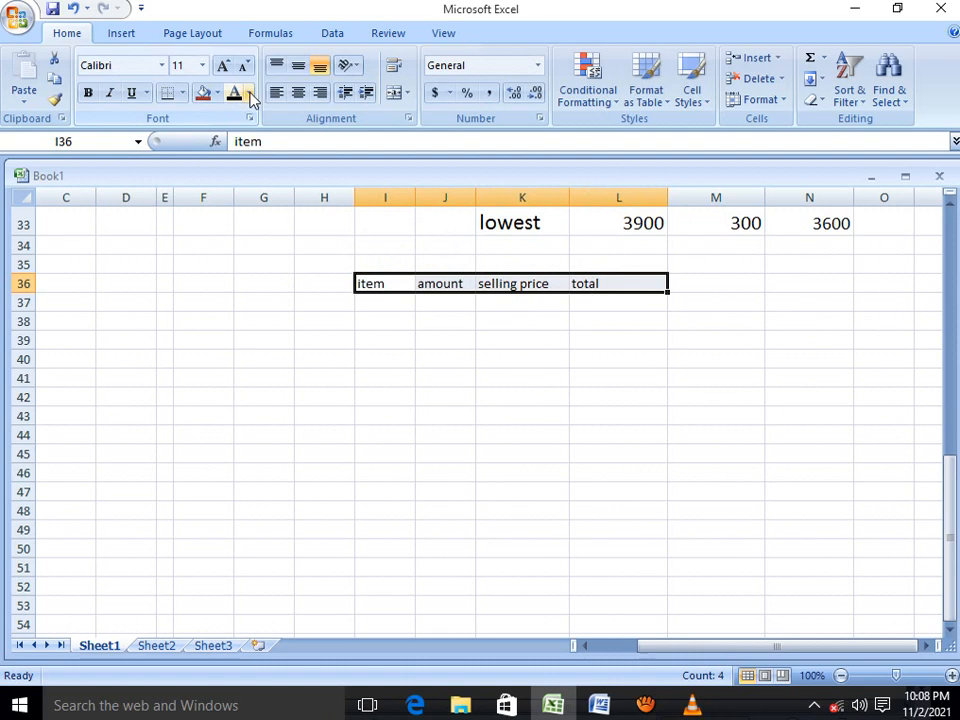
pyautogui.click(225, 66)
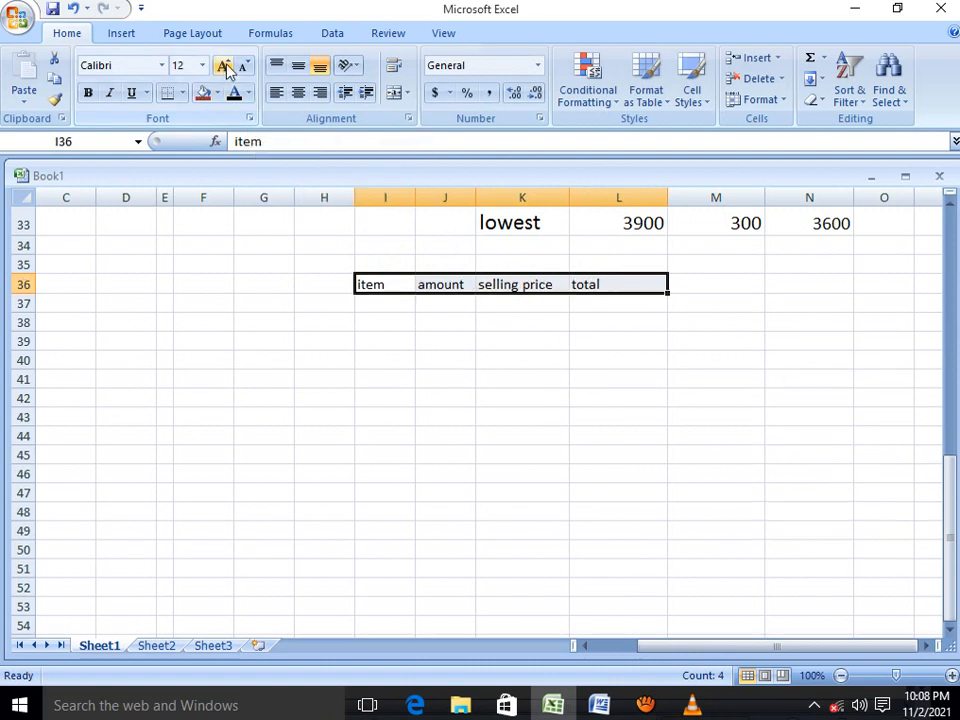
pyautogui.click(225, 66)
pyautogui.click(225, 66)
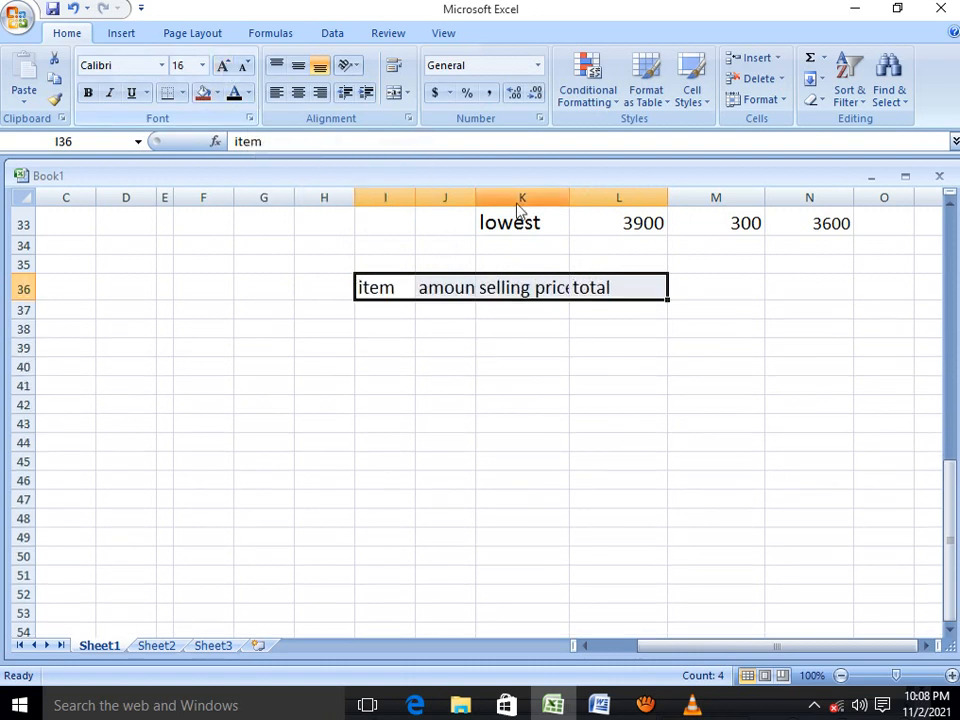
pyautogui.click(244, 66)
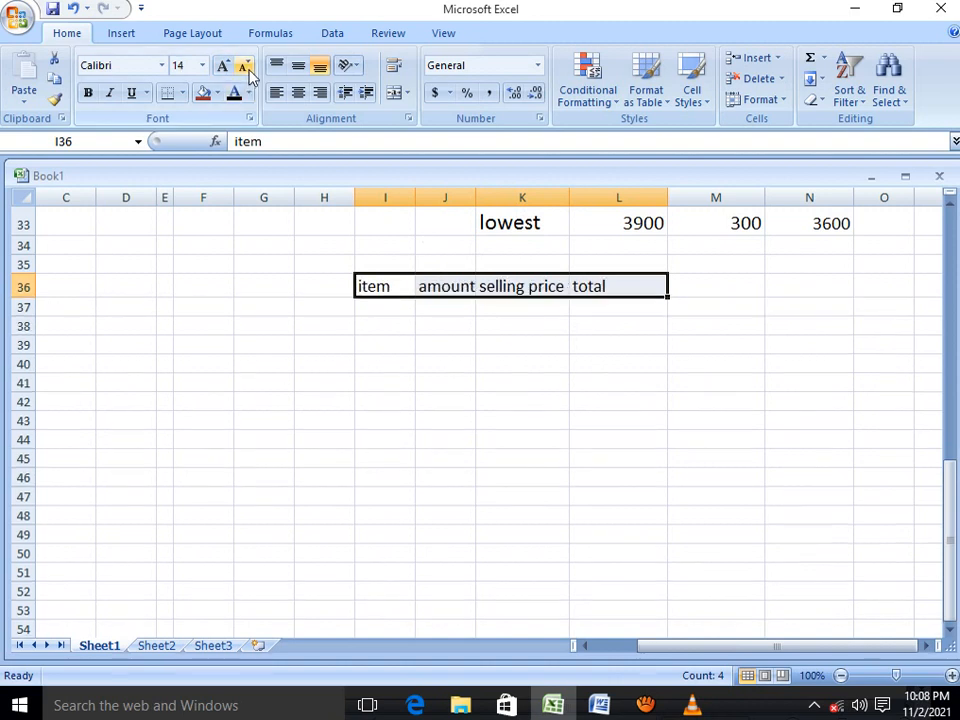
# Enter the items ice cream, sodas and juices in cells I37 to I39
pyautogui.click(438, 285)
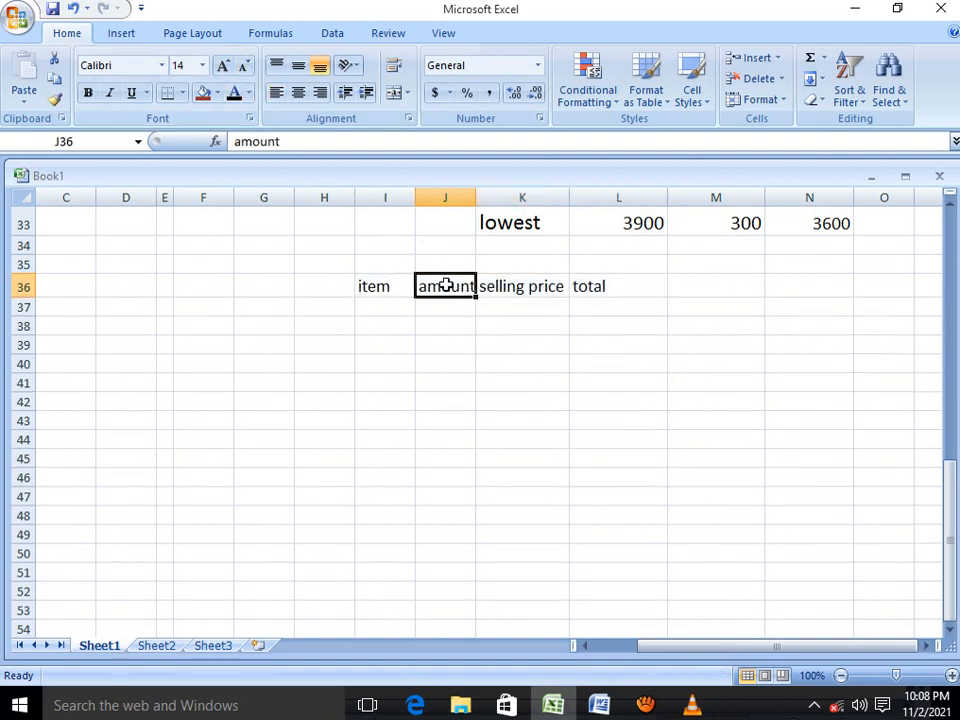
pyautogui.click(380, 306)
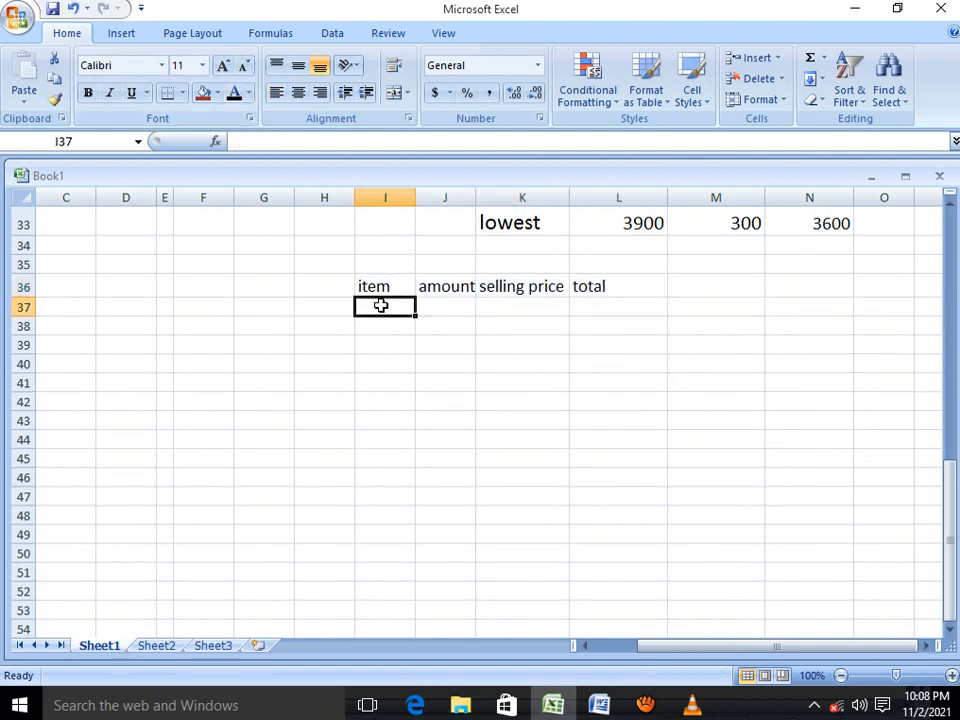
pyautogui.write('i')
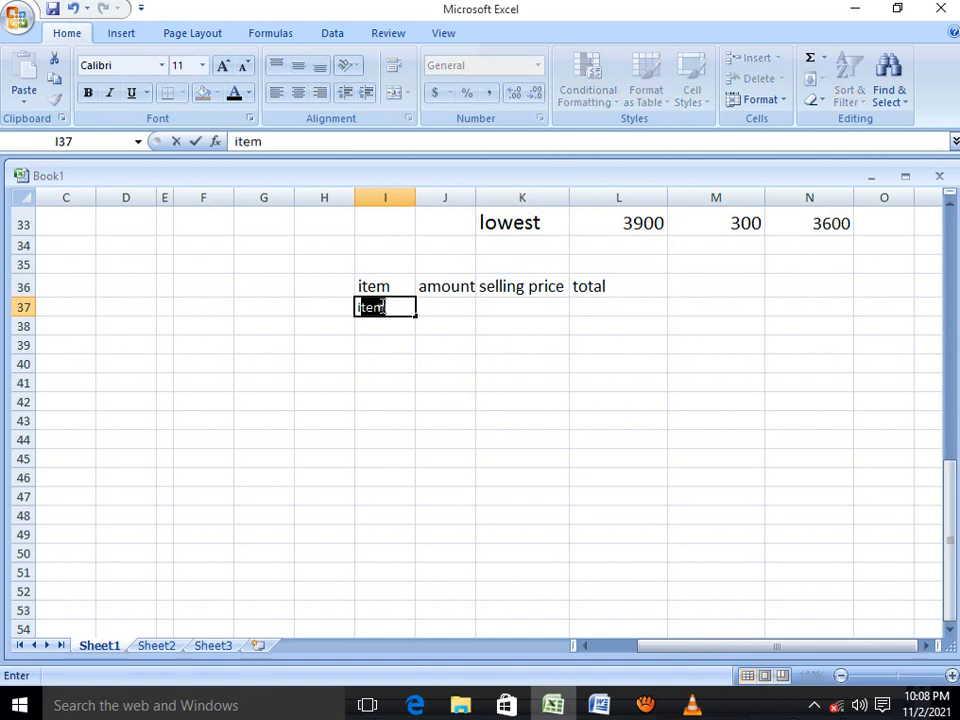
pyautogui.write('ce c')
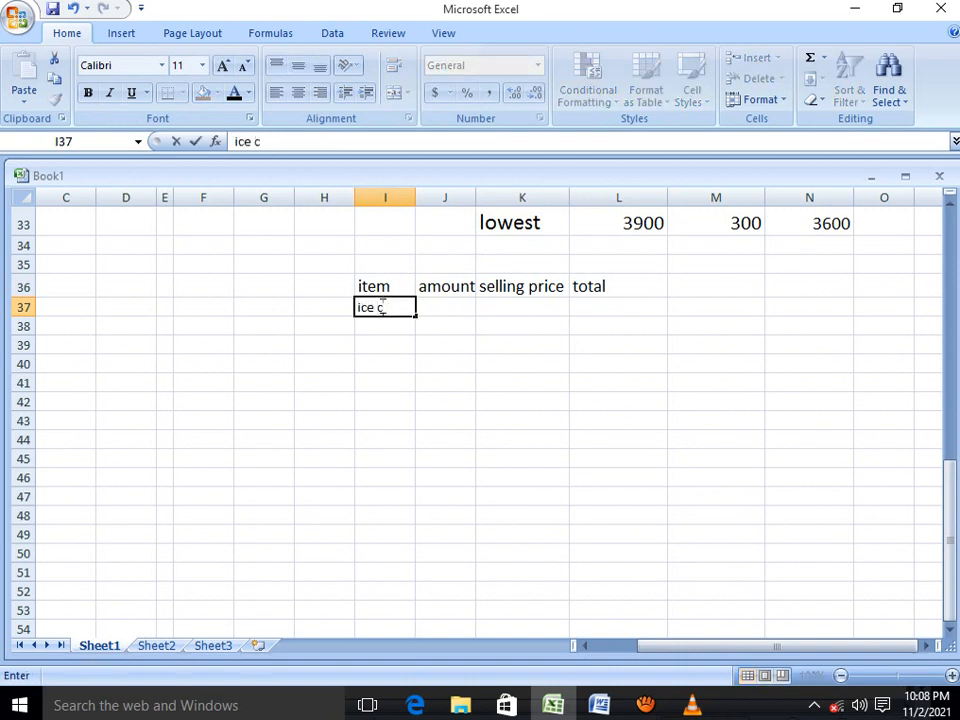
pyautogui.write('ream')
pyautogui.click(369, 325)
pyautogui.write('so')
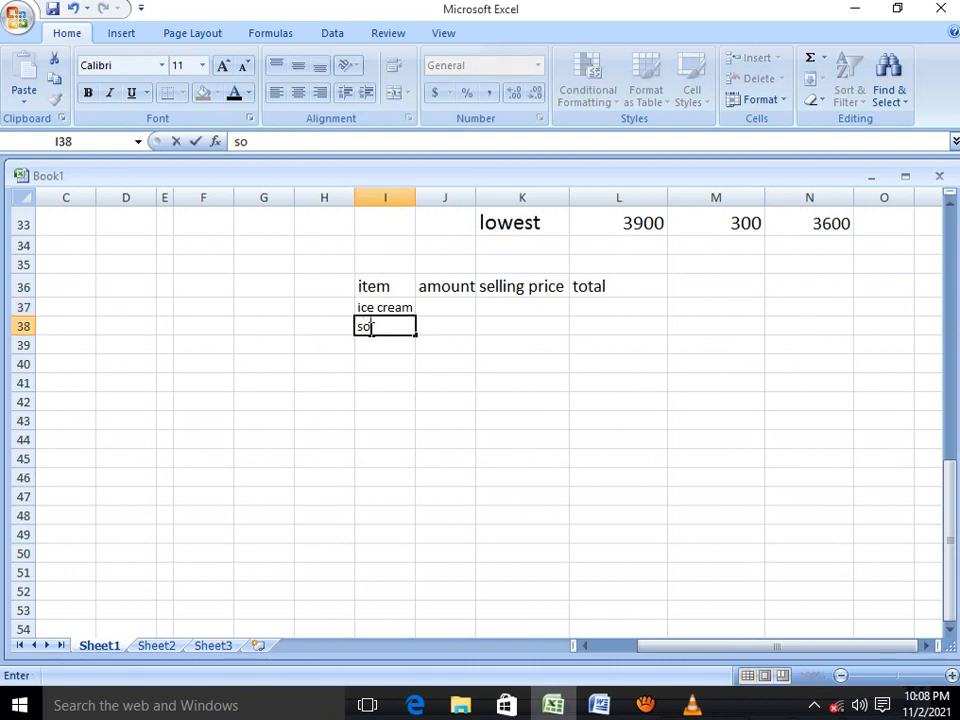
pyautogui.write('das')
pyautogui.click(374, 339)
pyautogui.write('juices')
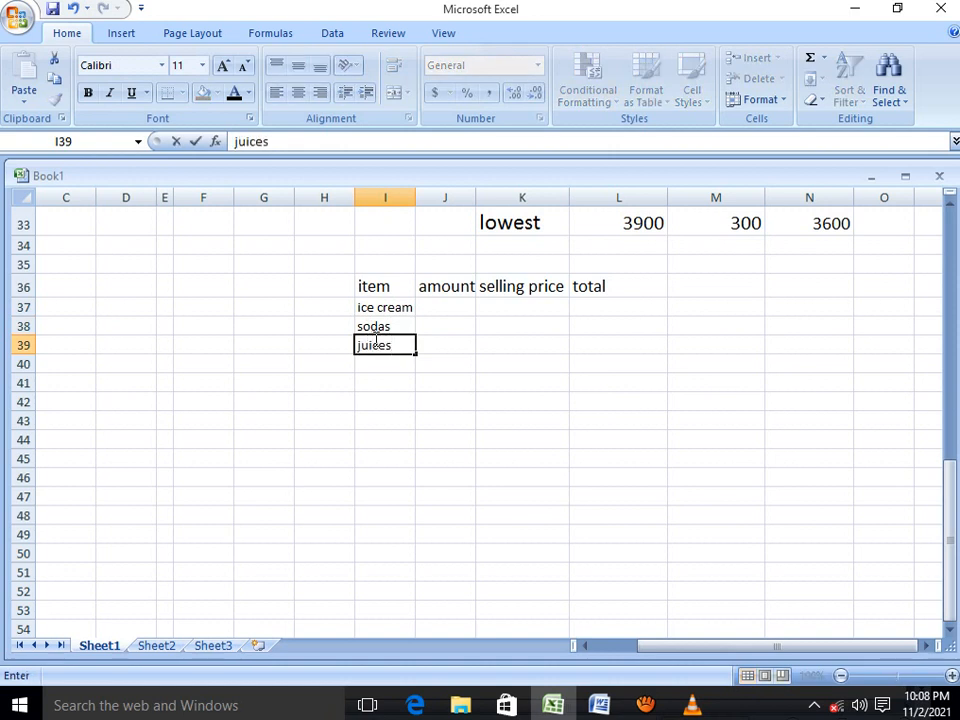
# Enter the items pupples and graverries in cells I40 and I41
pyautogui.click(383, 364)
pyautogui.write('p')
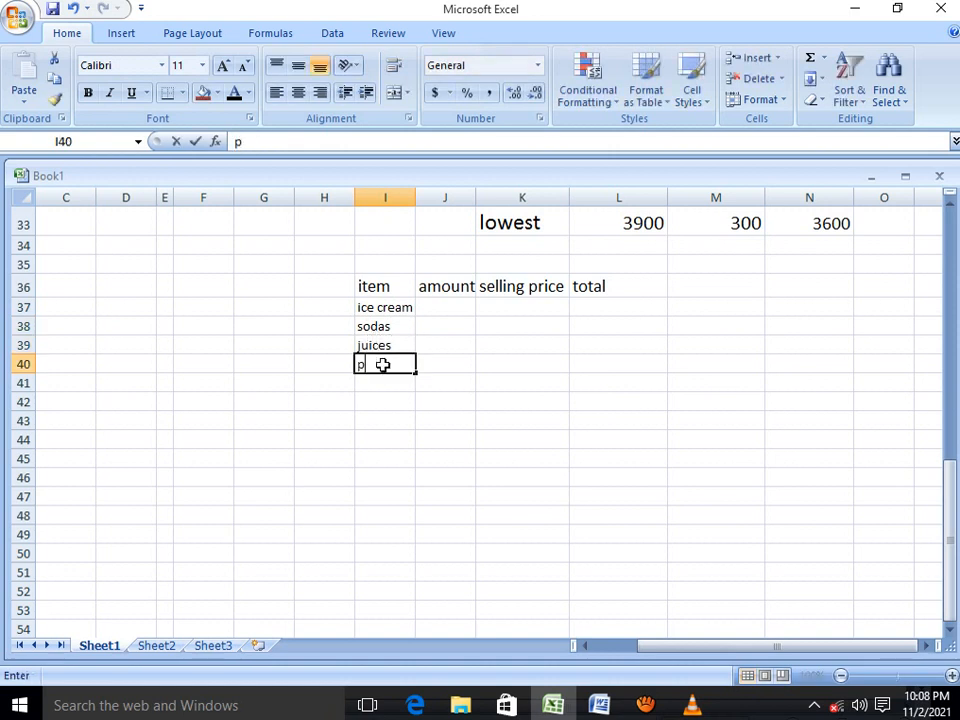
pyautogui.write('upples')
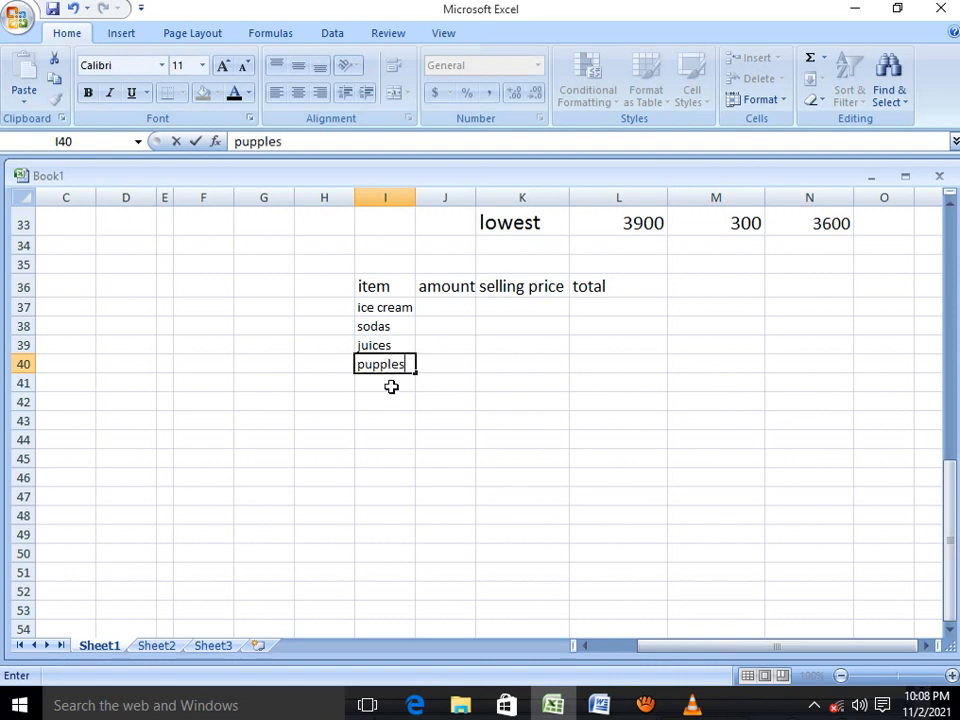
pyautogui.click(391, 386)
pyautogui.write('g')
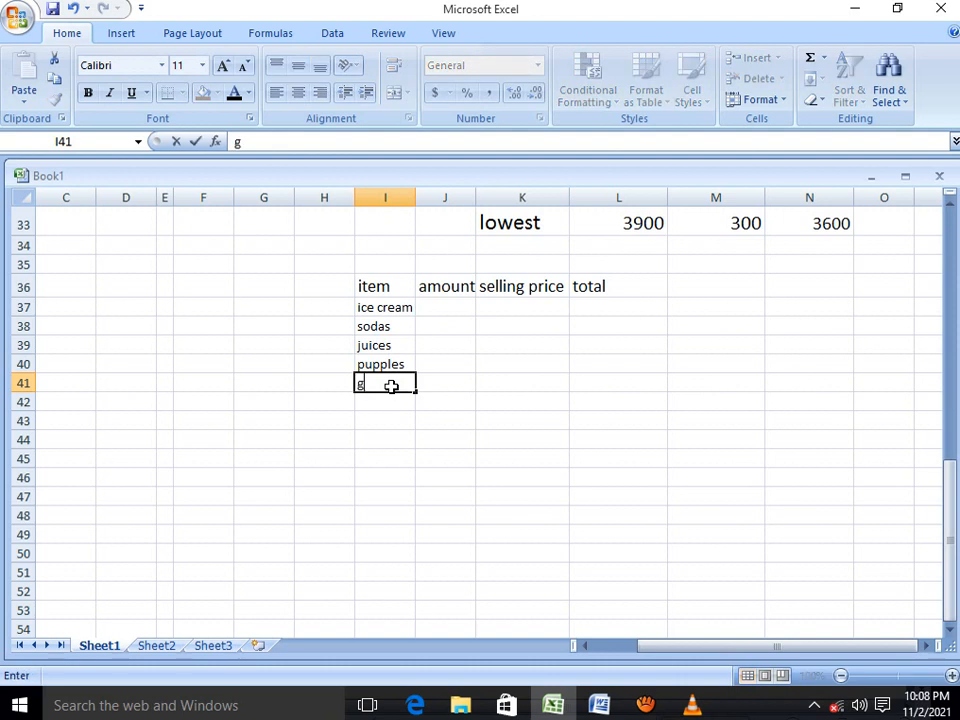
pyautogui.write('raverries')
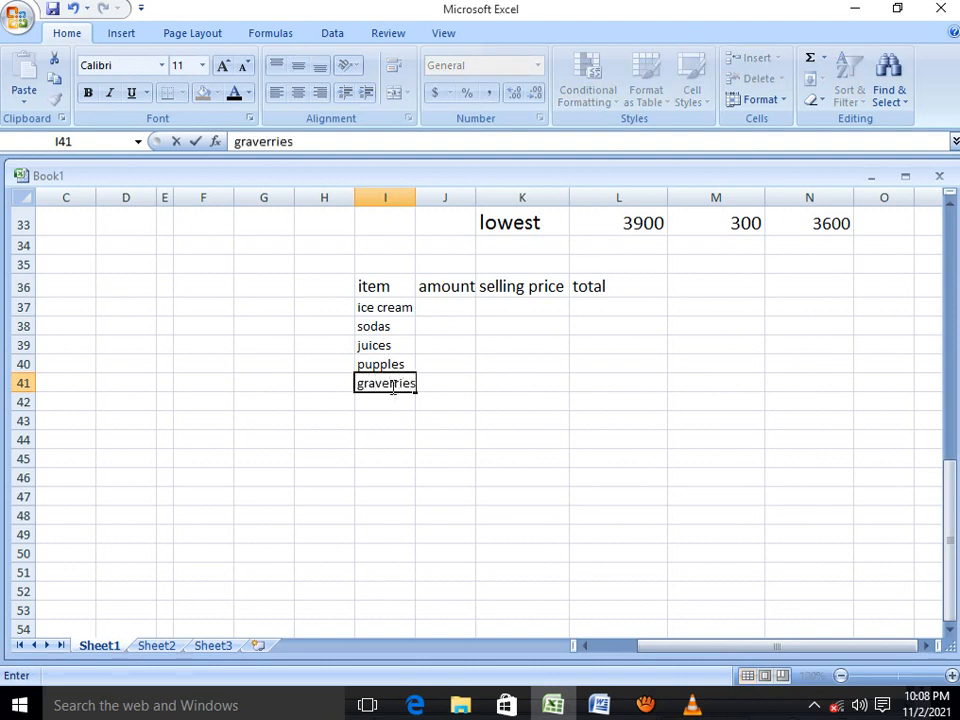
# Enter 5000 as the ice cream amount and 3000 as its selling price
pyautogui.click(436, 311)
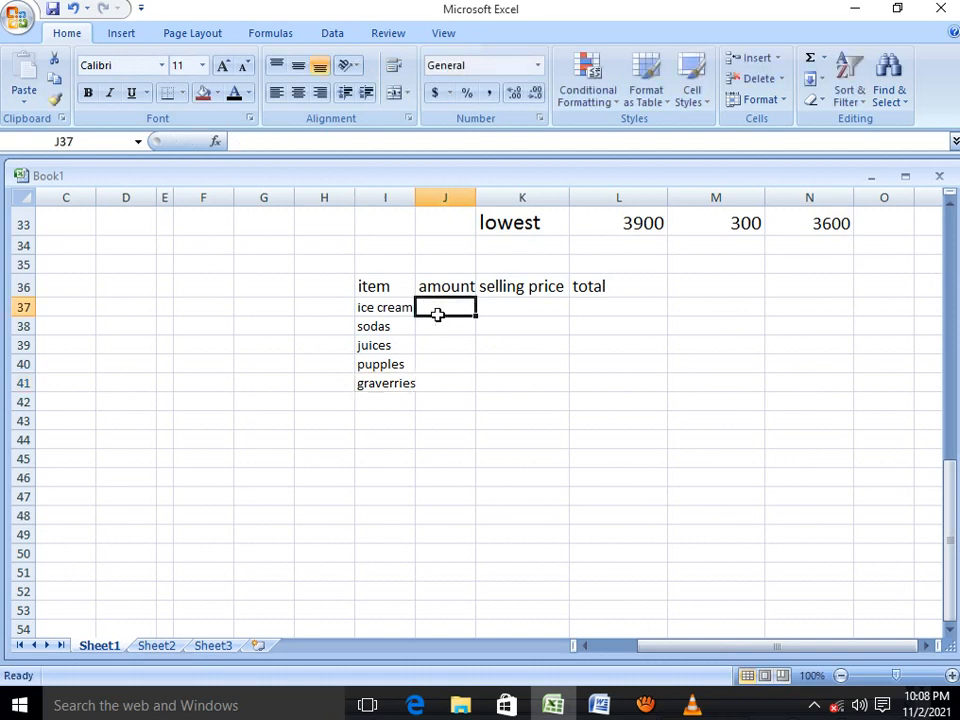
pyautogui.write('5000')
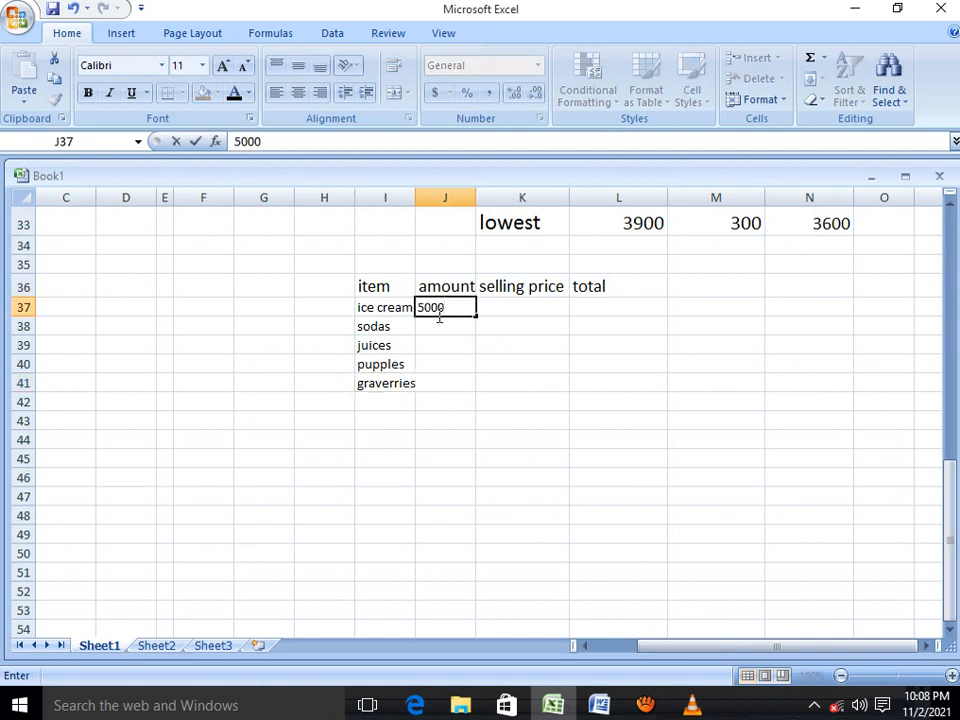
pyautogui.click(503, 304)
pyautogui.write('3000')
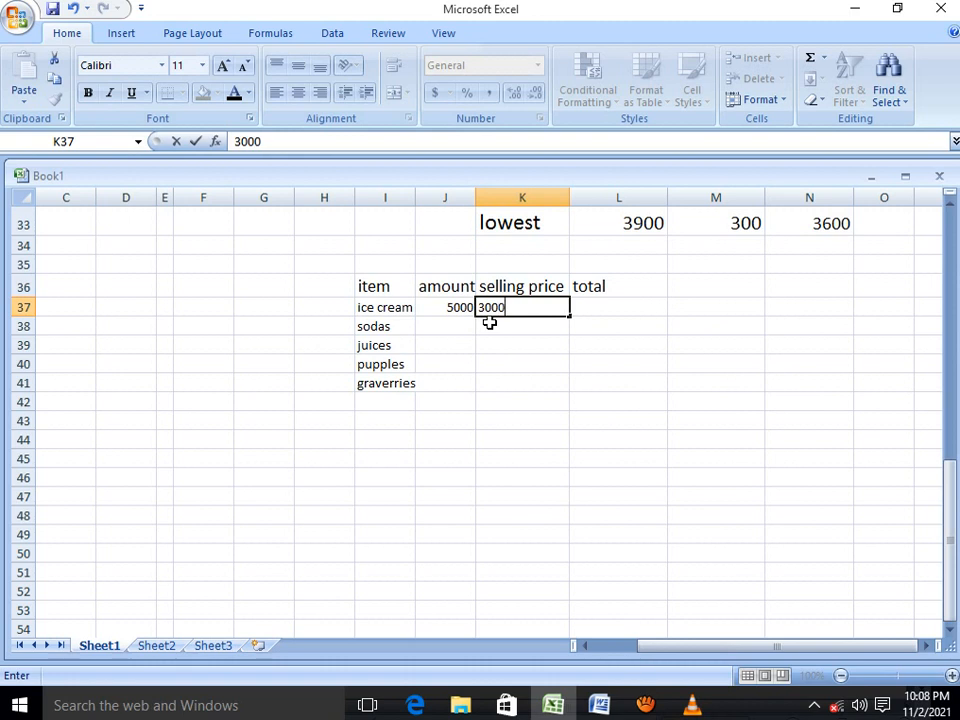
# Enter 6000 as the sodas amount and 12000 as its selling price
pyautogui.click(443, 327)
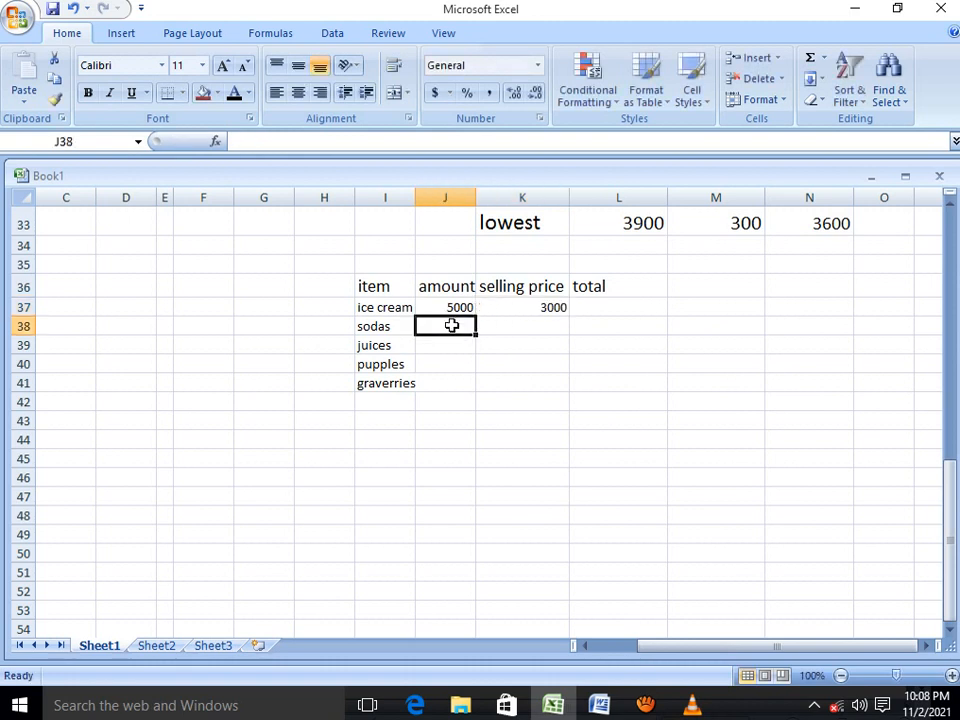
pyautogui.write('6')
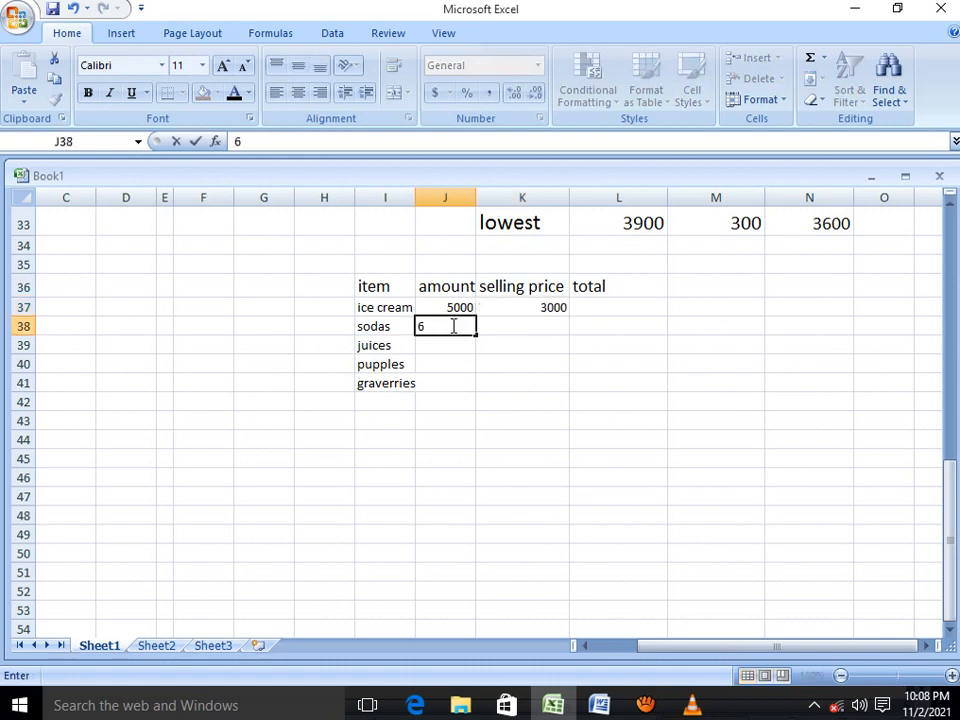
pyautogui.write('000')
pyautogui.click(562, 330)
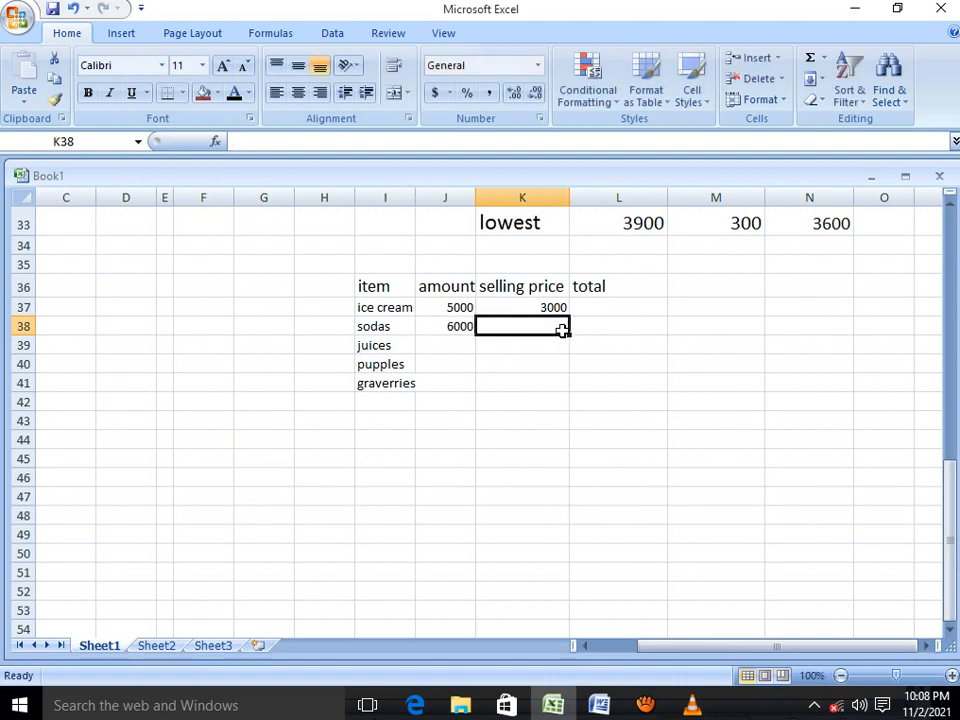
pyautogui.write('2000')
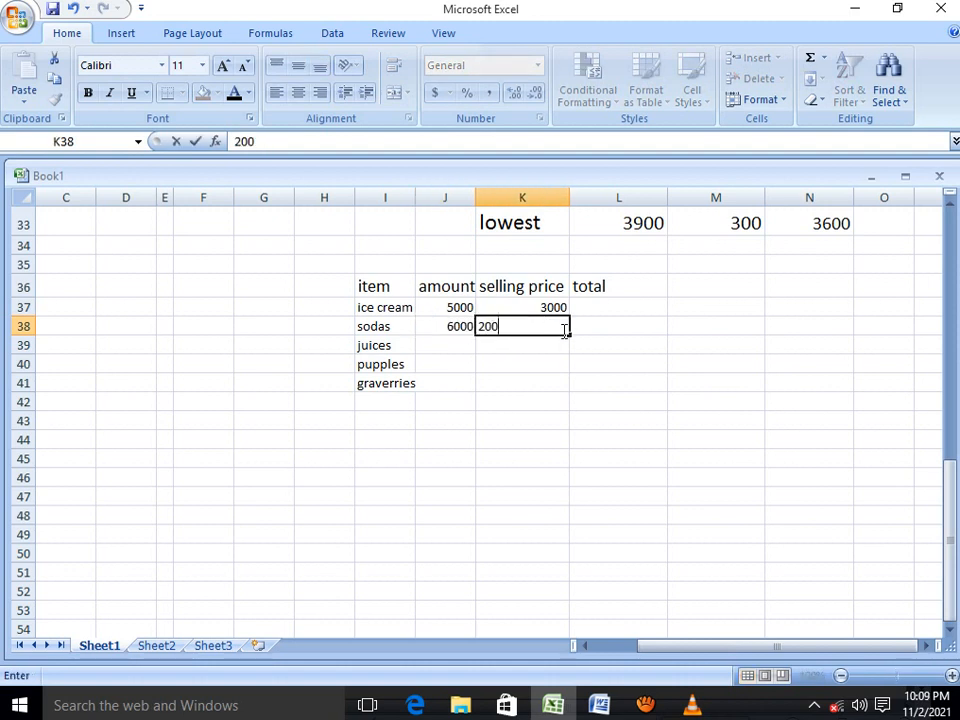
pyautogui.click(480, 327)
pyautogui.write('1')
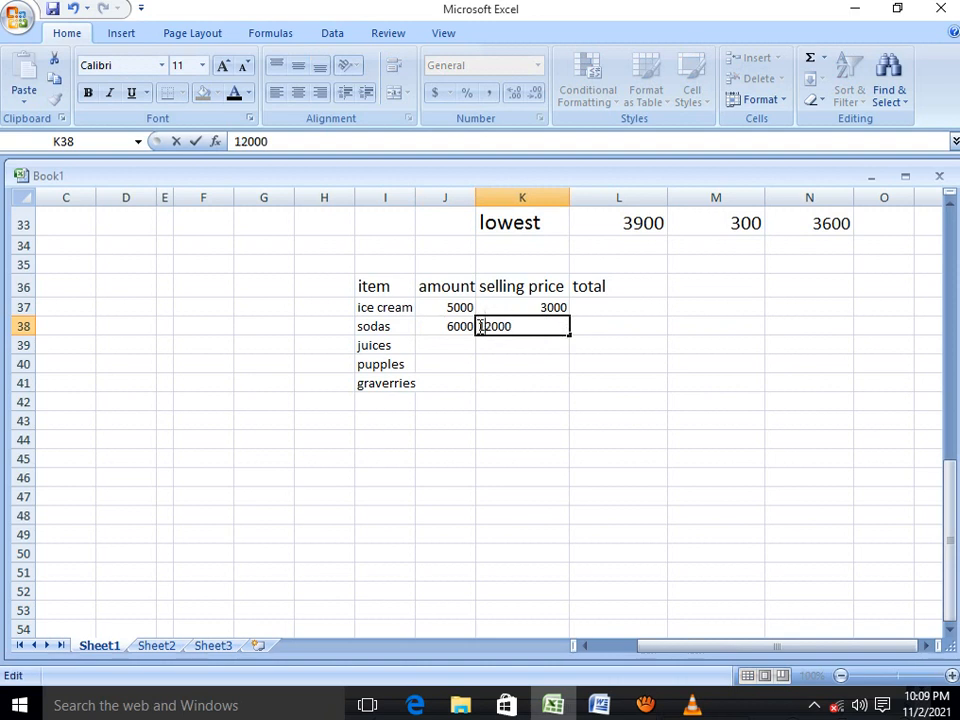
# Enter 12900 as the juices amount and 30000 as its selling price
pyautogui.click(453, 343)
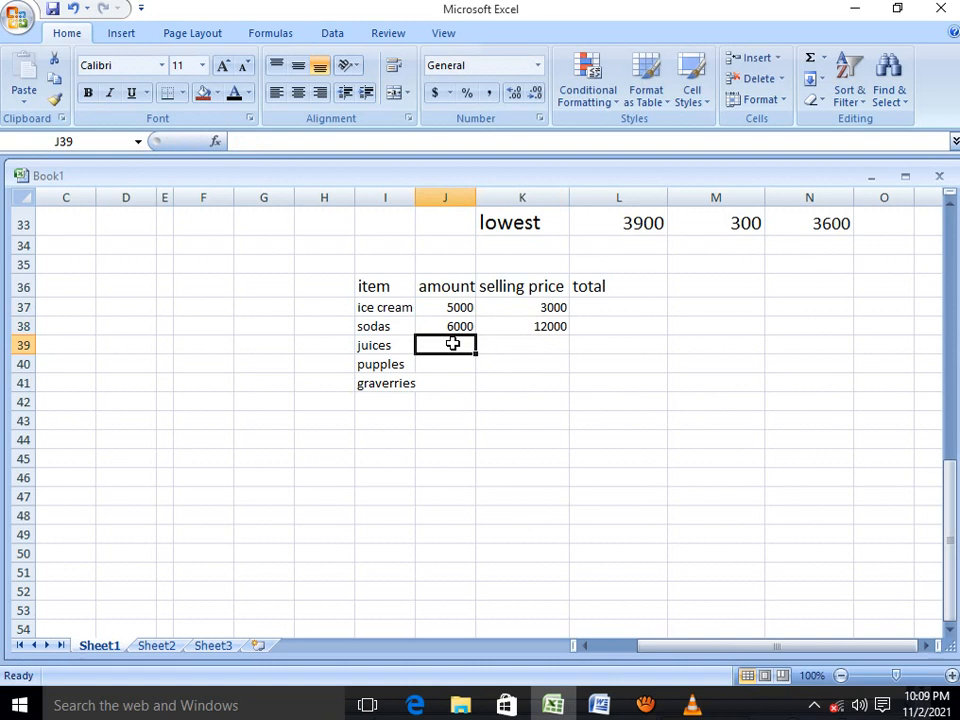
pyautogui.write('12900')
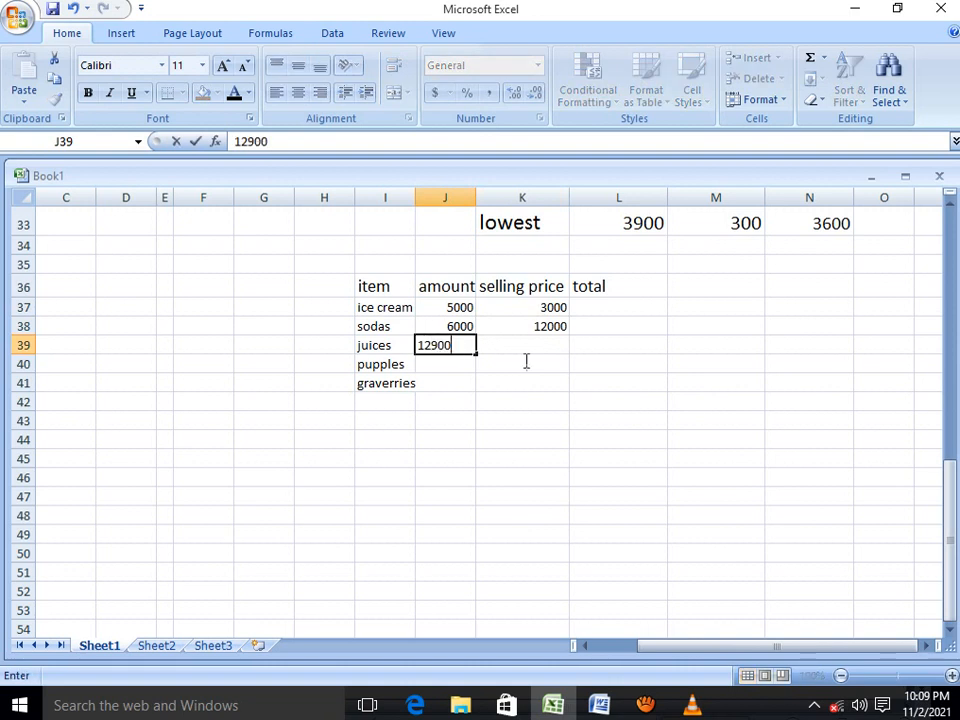
pyautogui.click(538, 343)
pyautogui.write('30000')
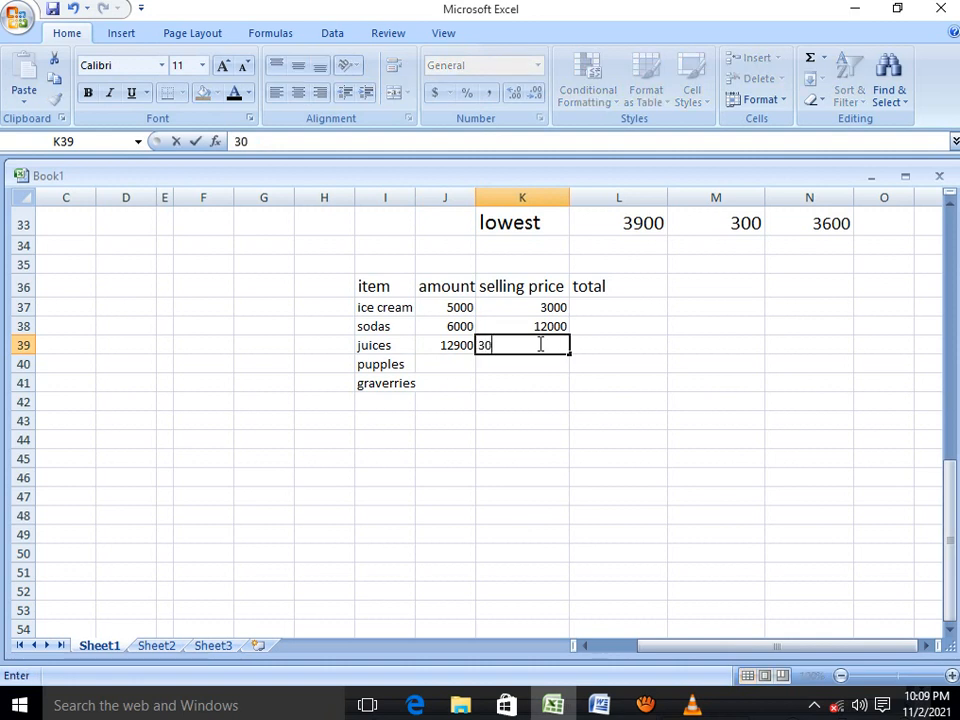
# Enter 3000 as the pupples amount and 7000 as its selling price
pyautogui.click(457, 363)
pyautogui.write('3000')
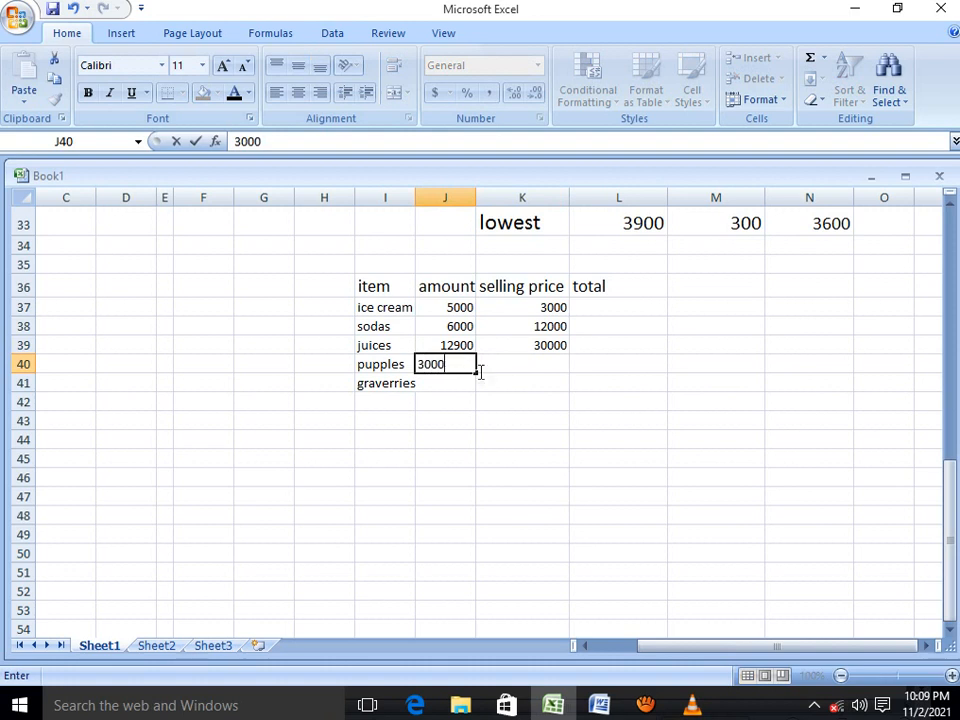
pyautogui.click(548, 363)
pyautogui.write('7000')
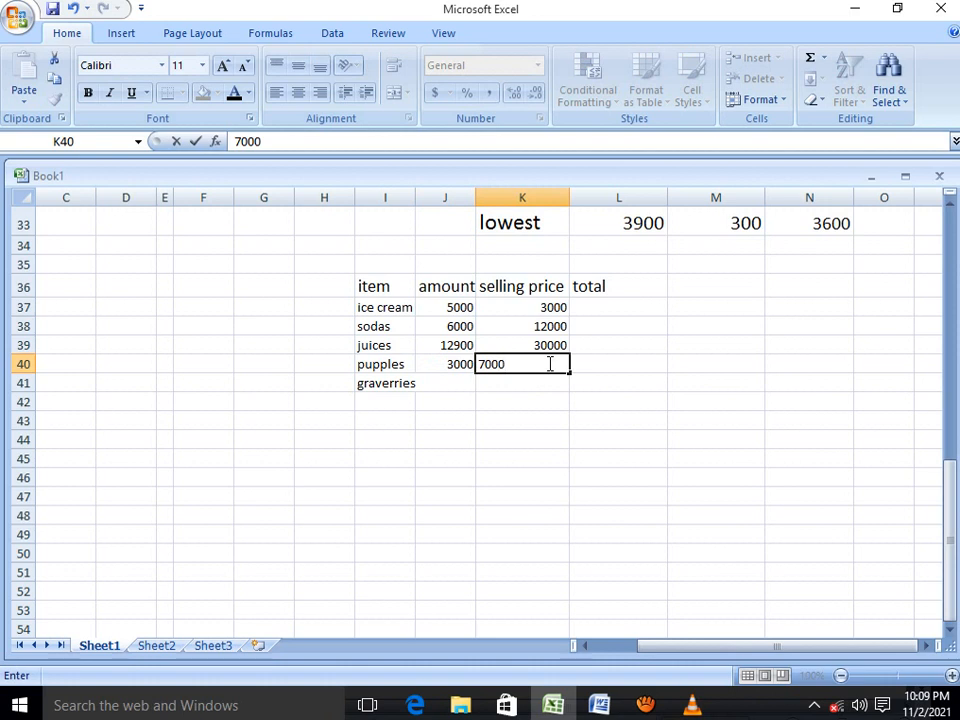
# Enter 20000 as the graverries amount and 40000 as its selling price
pyautogui.click(462, 384)
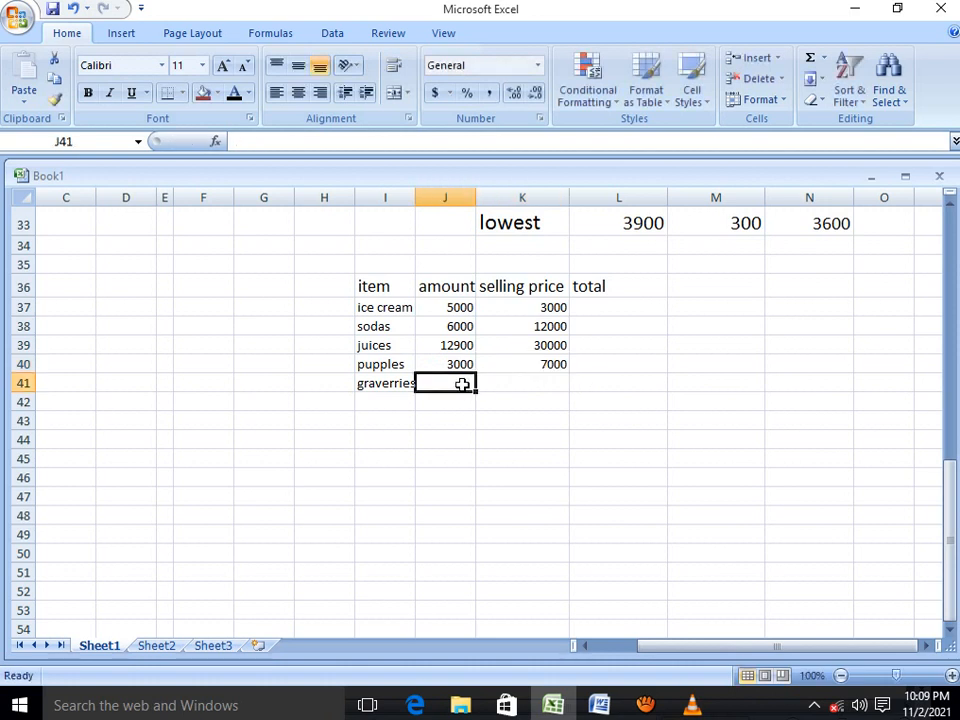
pyautogui.write('20000')
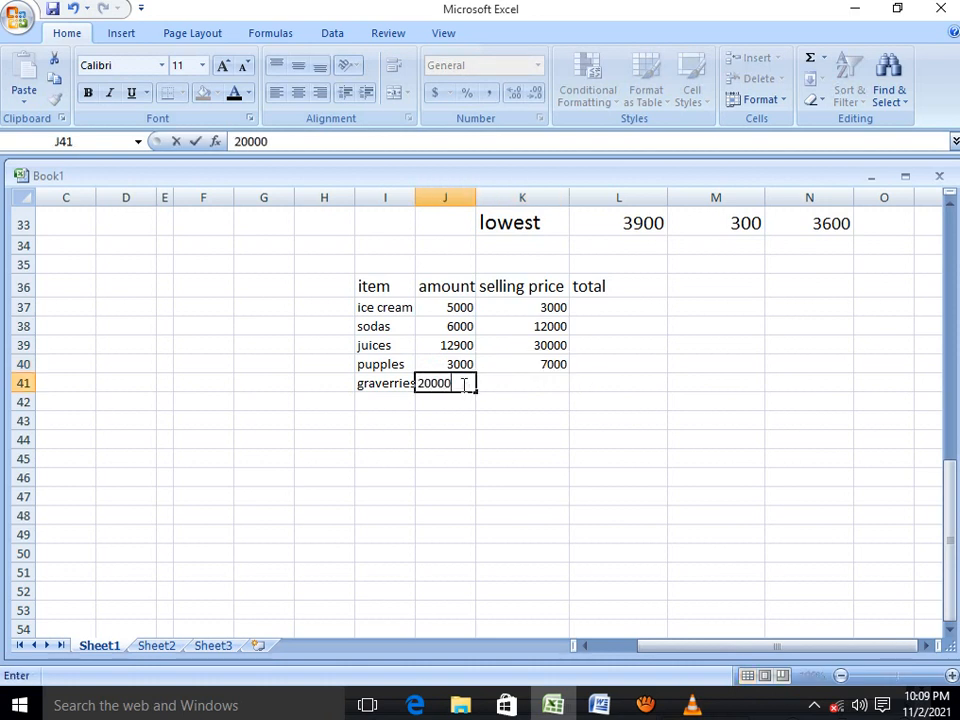
pyautogui.click(562, 380)
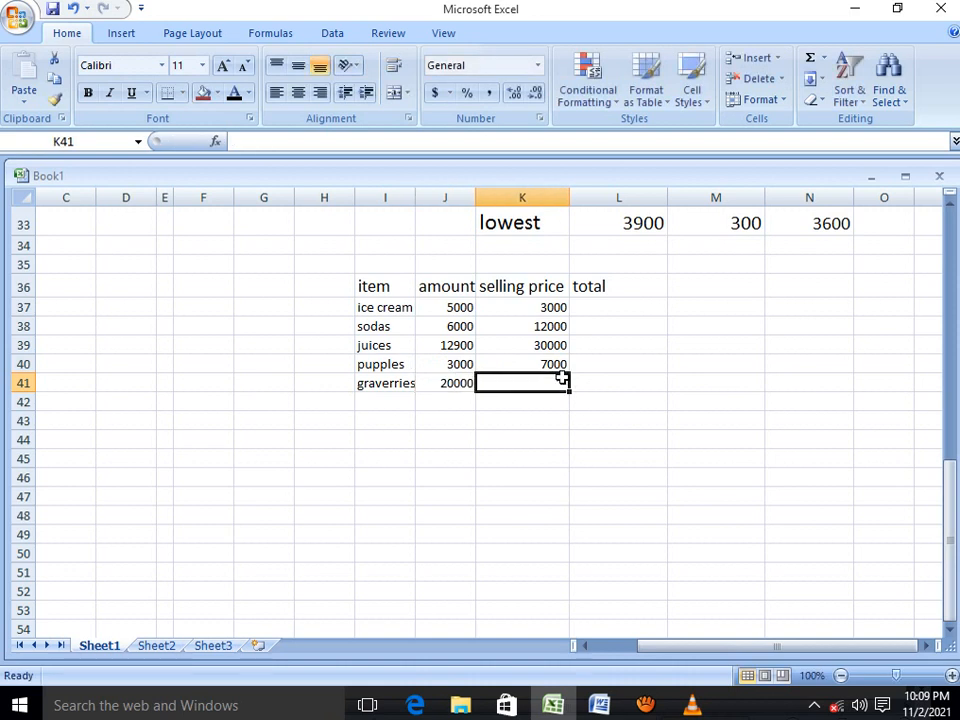
pyautogui.write('4000')
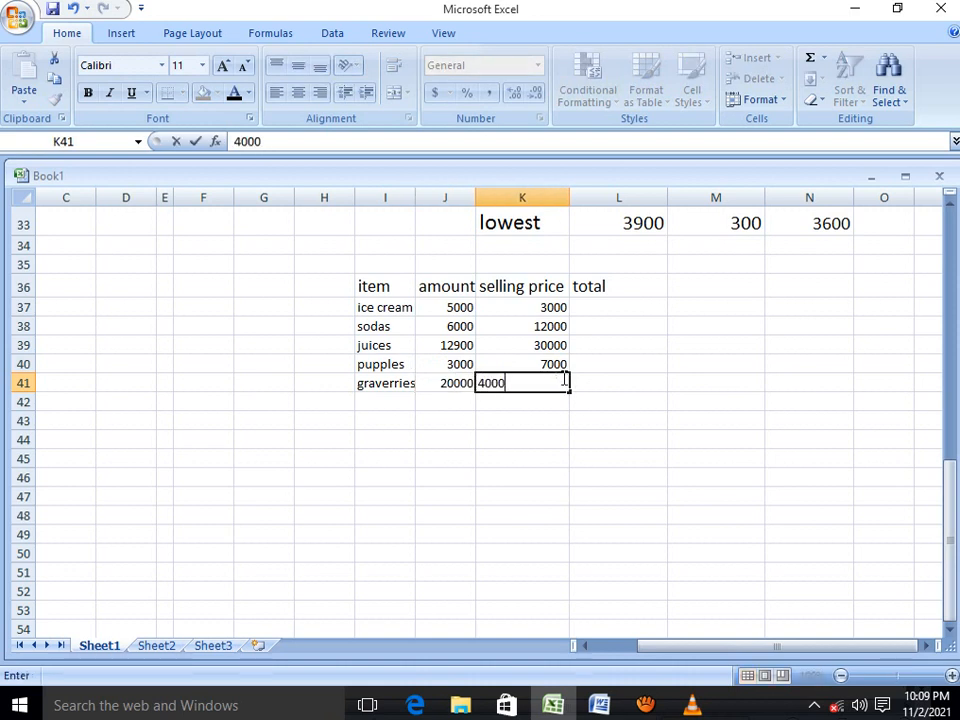
pyautogui.write('0')
# Enter a formula in L37 that sums the ice cream amount and selling price, =SUM(J37:K37)
pyautogui.click(611, 305)
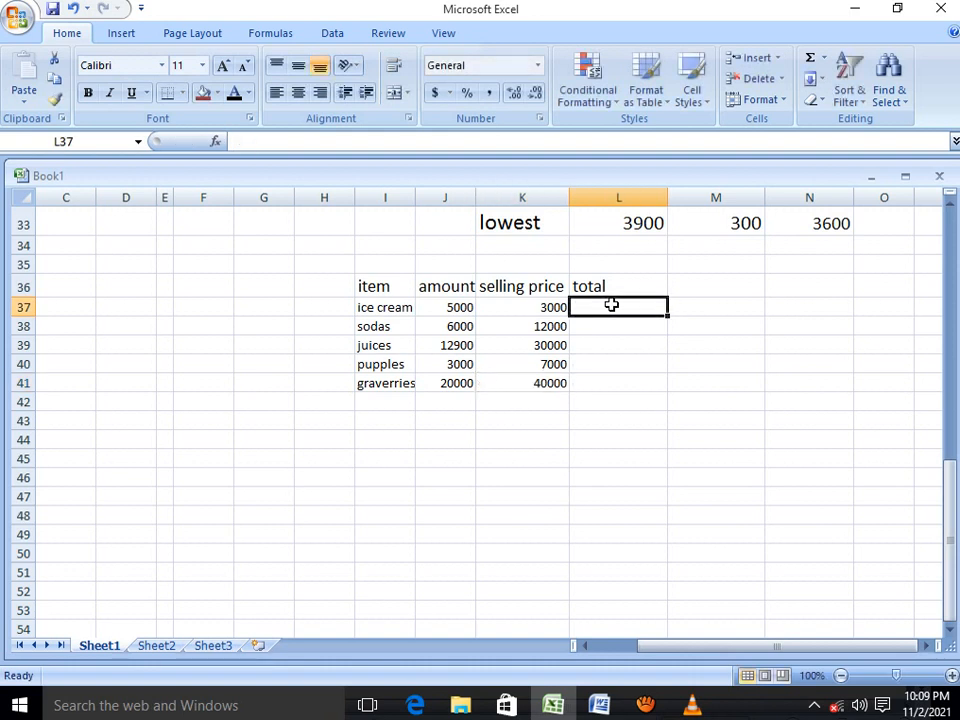
pyautogui.write('=')
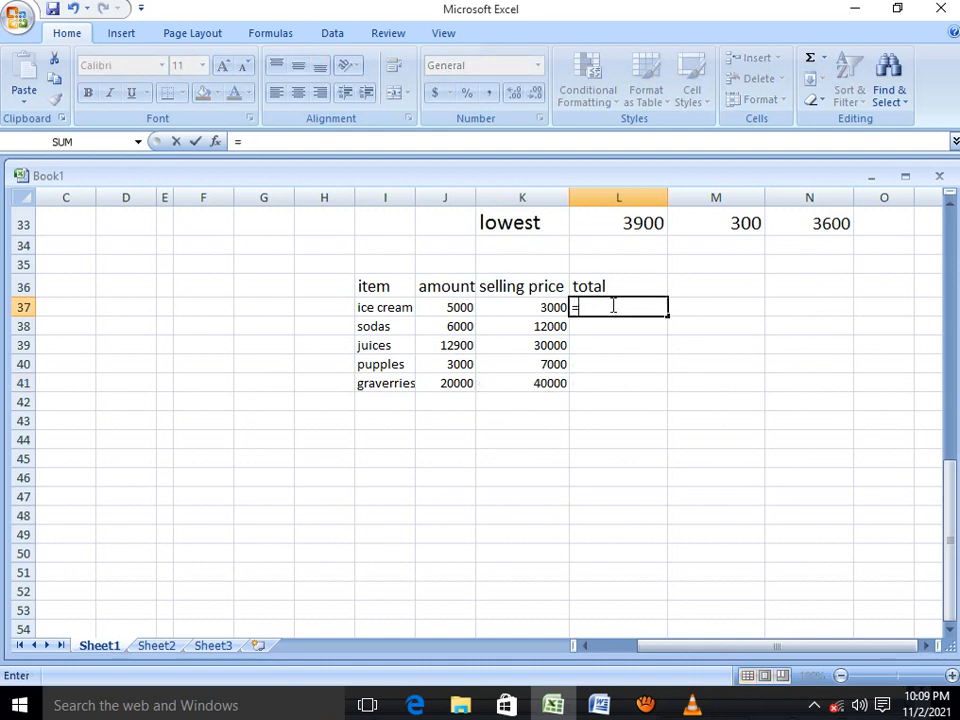
pyautogui.write('s')
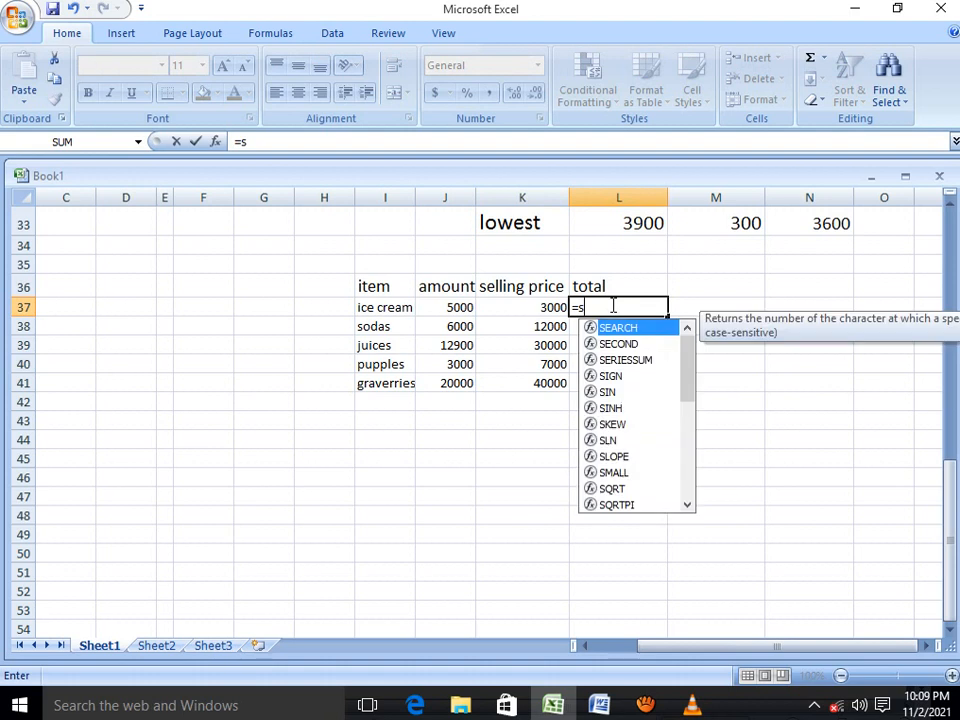
pyautogui.write('um')
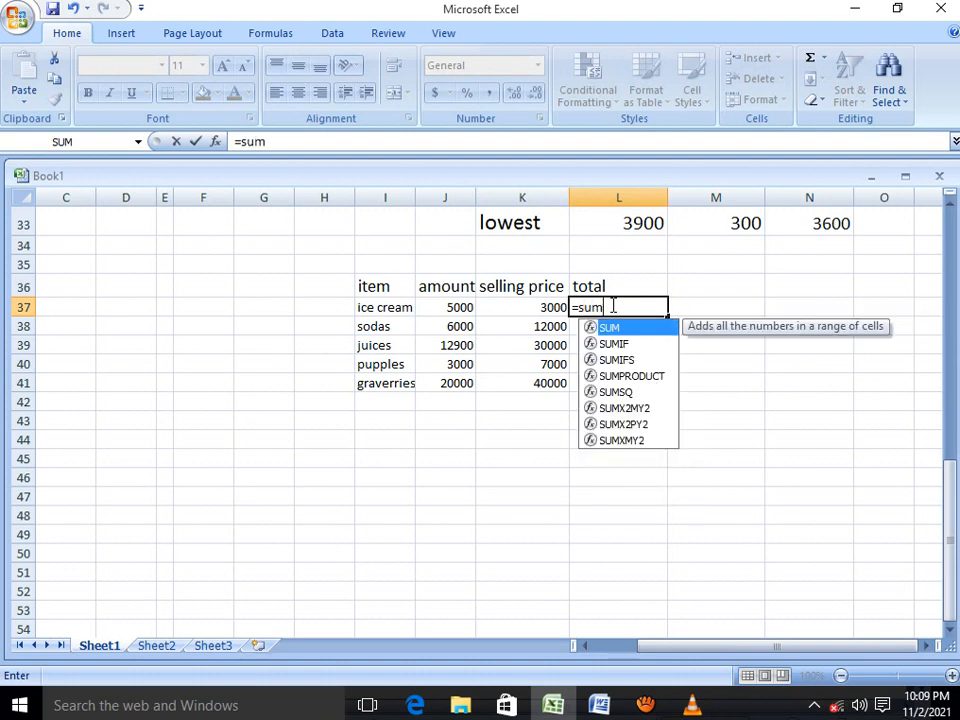
pyautogui.write('(')
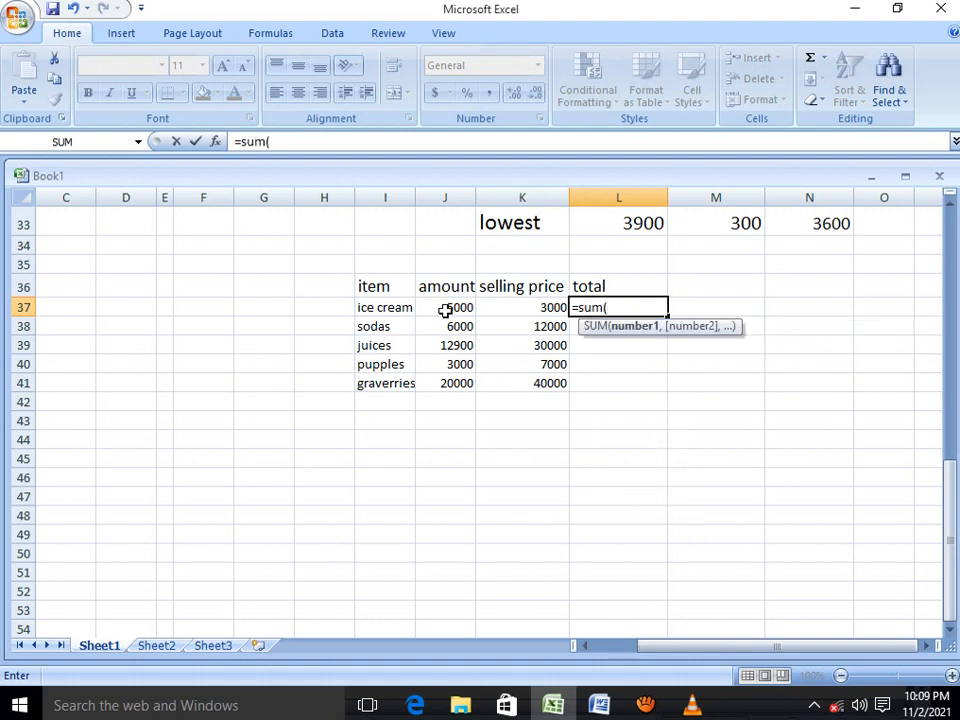
pyautogui.moveTo(447, 307); pyautogui.dragTo(507, 307)
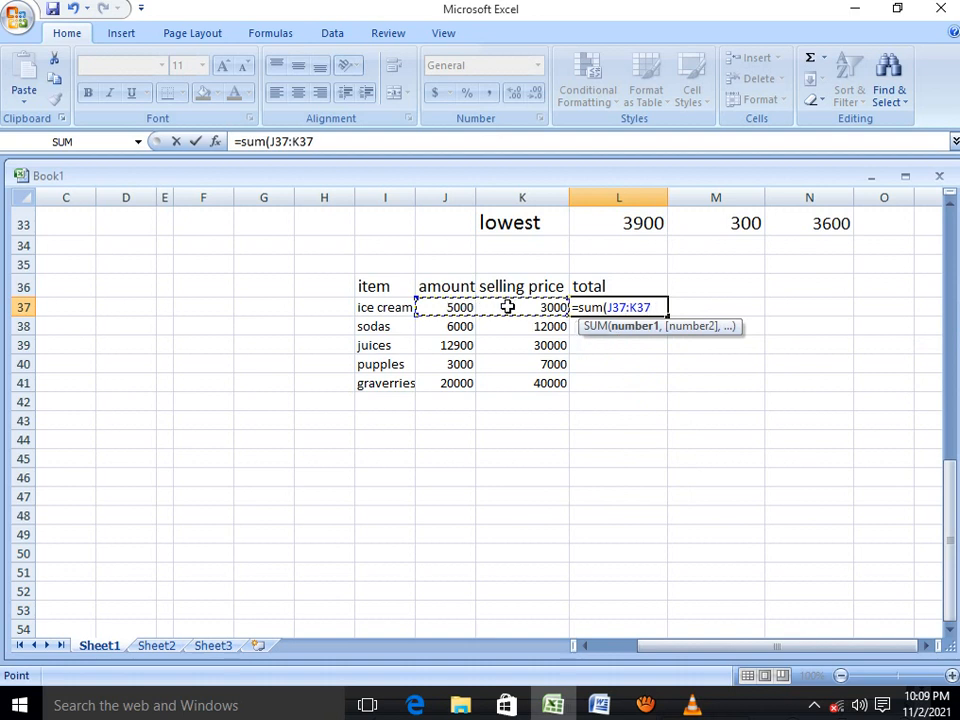
pyautogui.write(')')
pyautogui.press('Return')
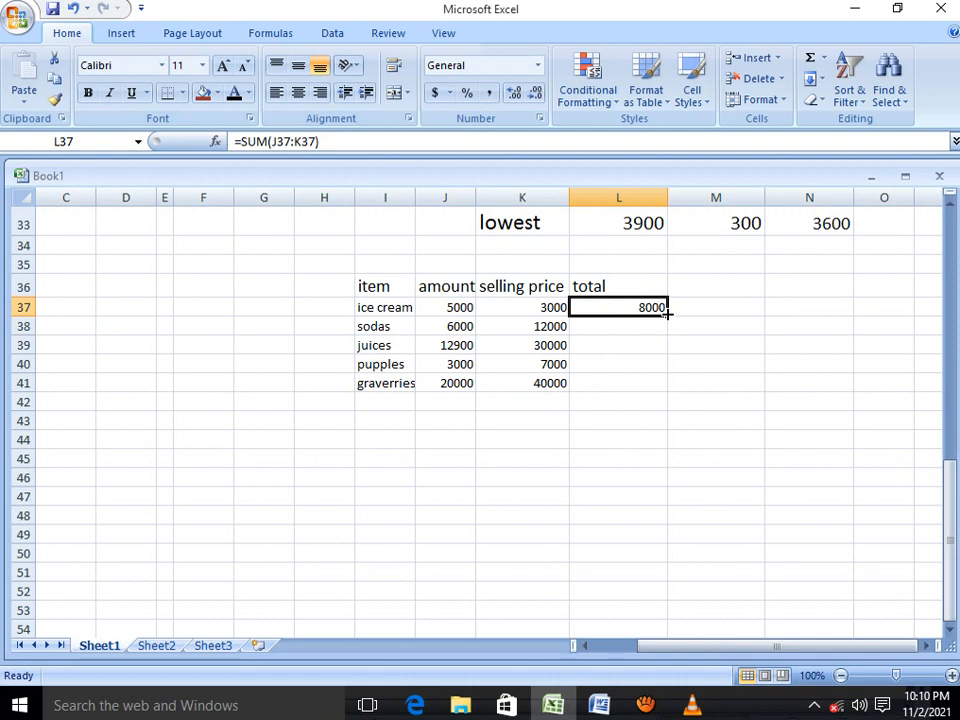
# Auto fill the total formula down to L41, then undo both the fill and the SUM formula
pyautogui.moveTo(667, 314); pyautogui.dragTo(670, 396)
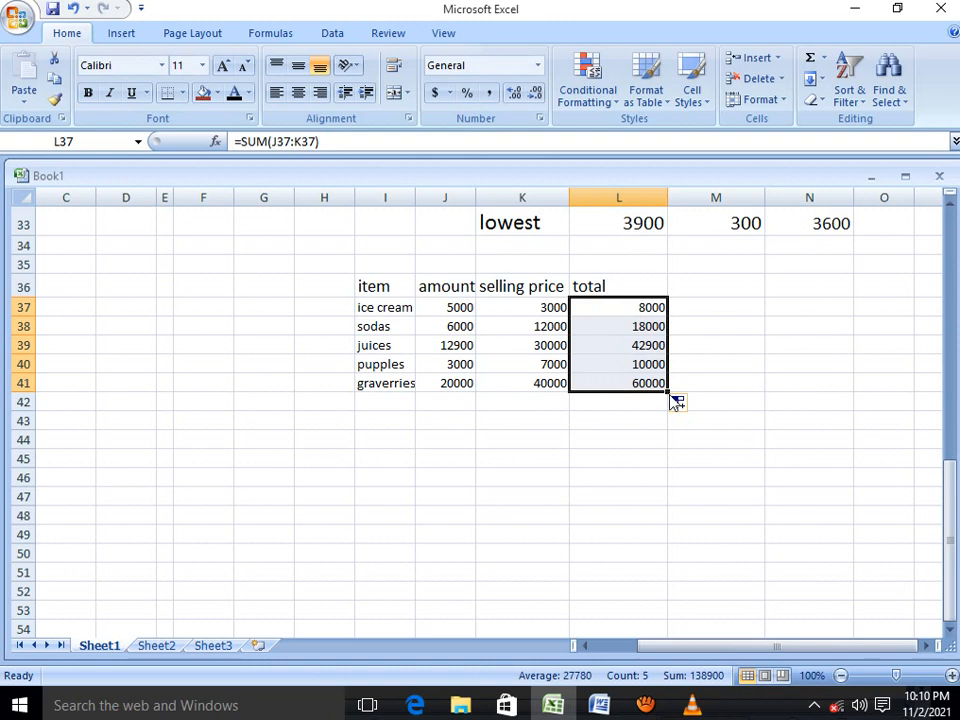
pyautogui.click(74, 9)
pyautogui.click(74, 9)
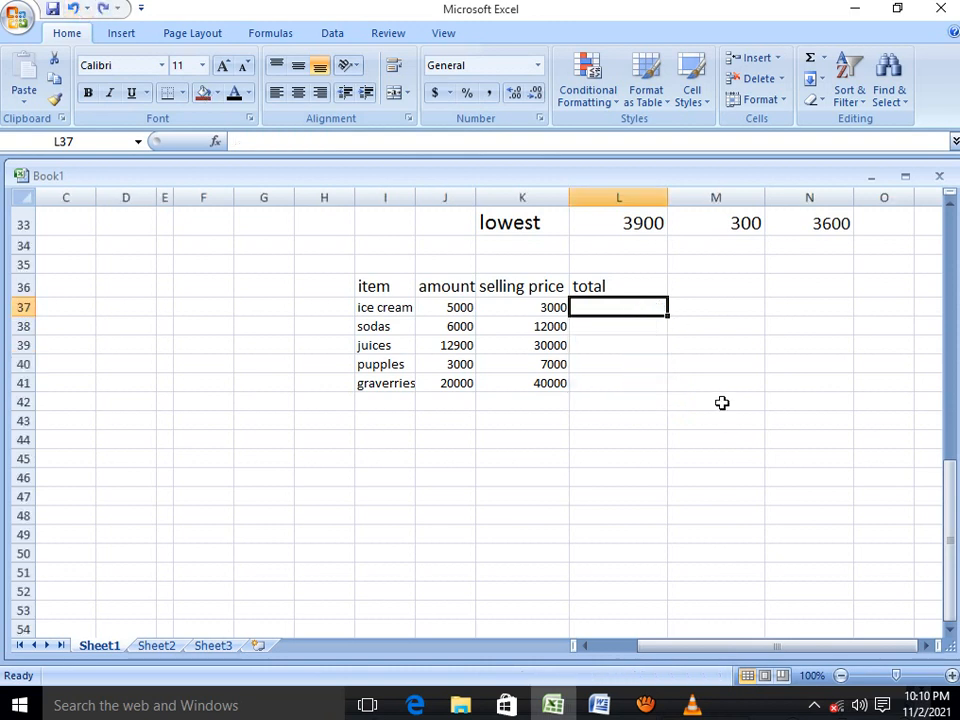
# Enter =SUM(J37:K37) in L37 for the ice cream total and auto fill it down to L41
pyautogui.write('=')
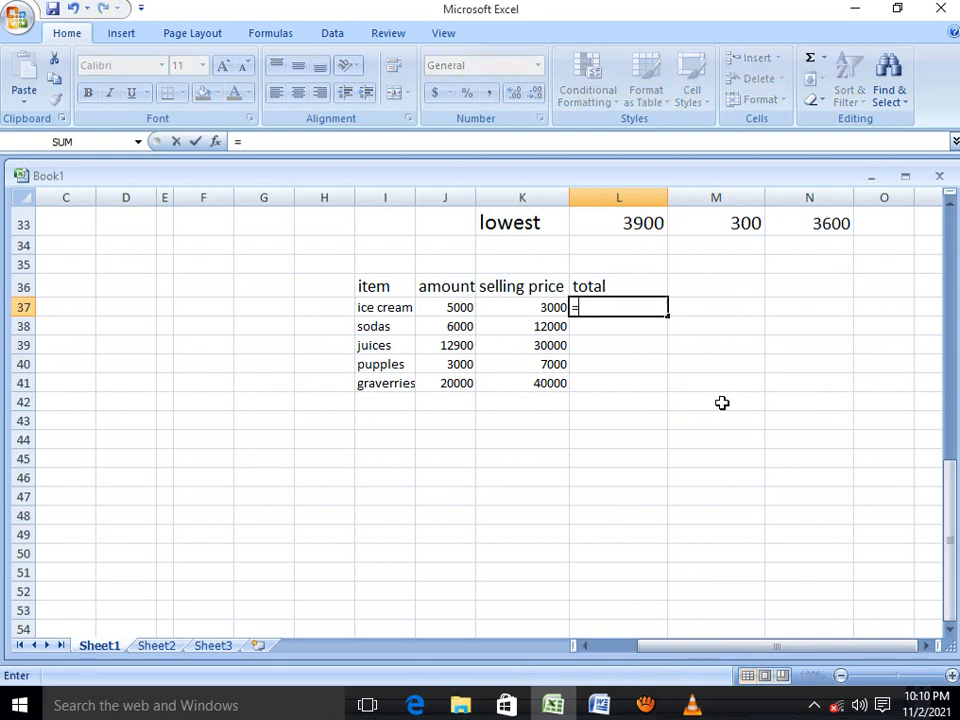
pyautogui.write('sum(')
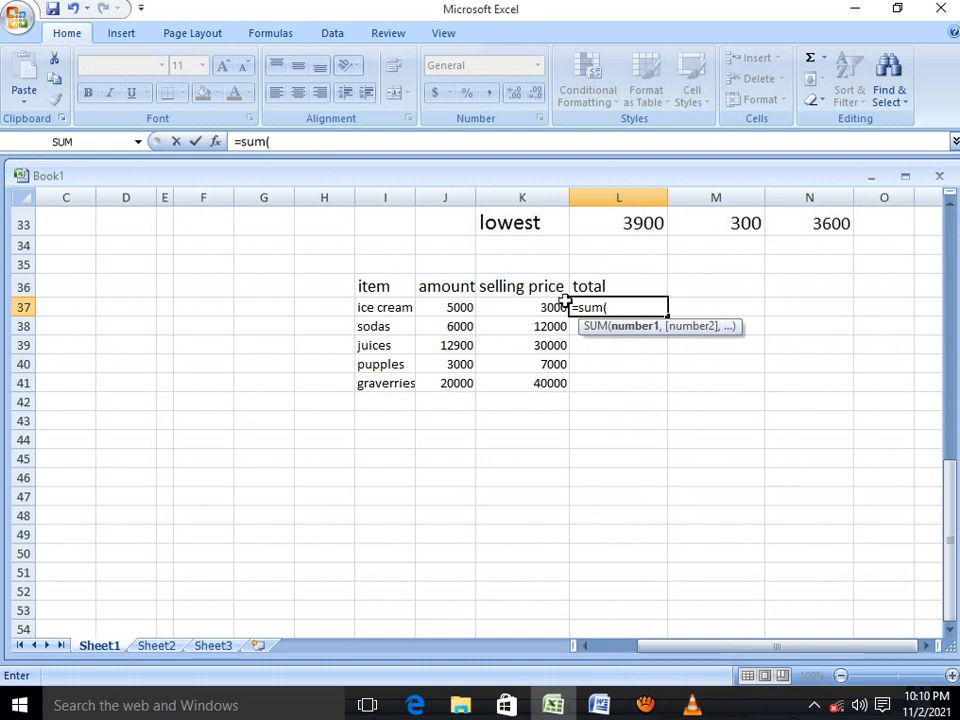
pyautogui.click(468, 307)
pyautogui.moveTo(478, 307); pyautogui.dragTo(516, 307)
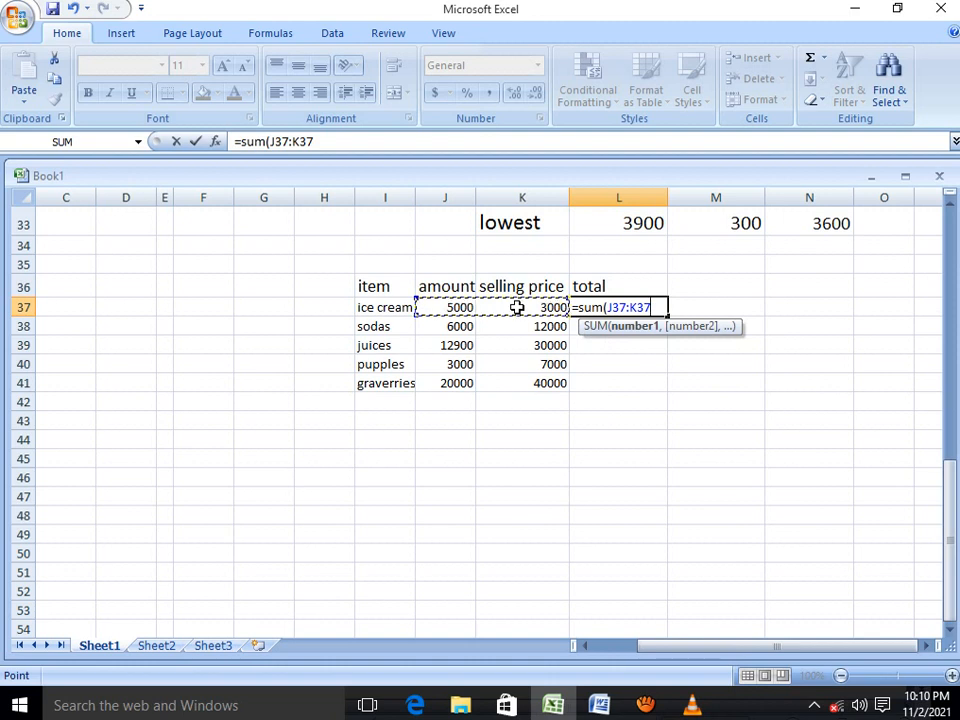
pyautogui.write(')')
pyautogui.press('Return')
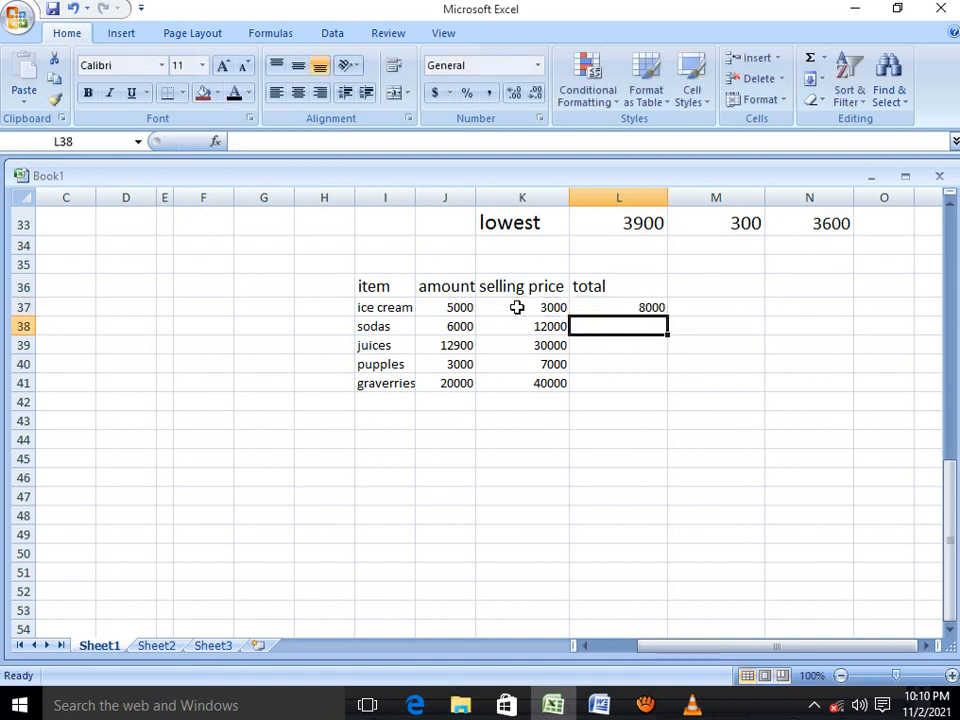
pyautogui.click(626, 308)
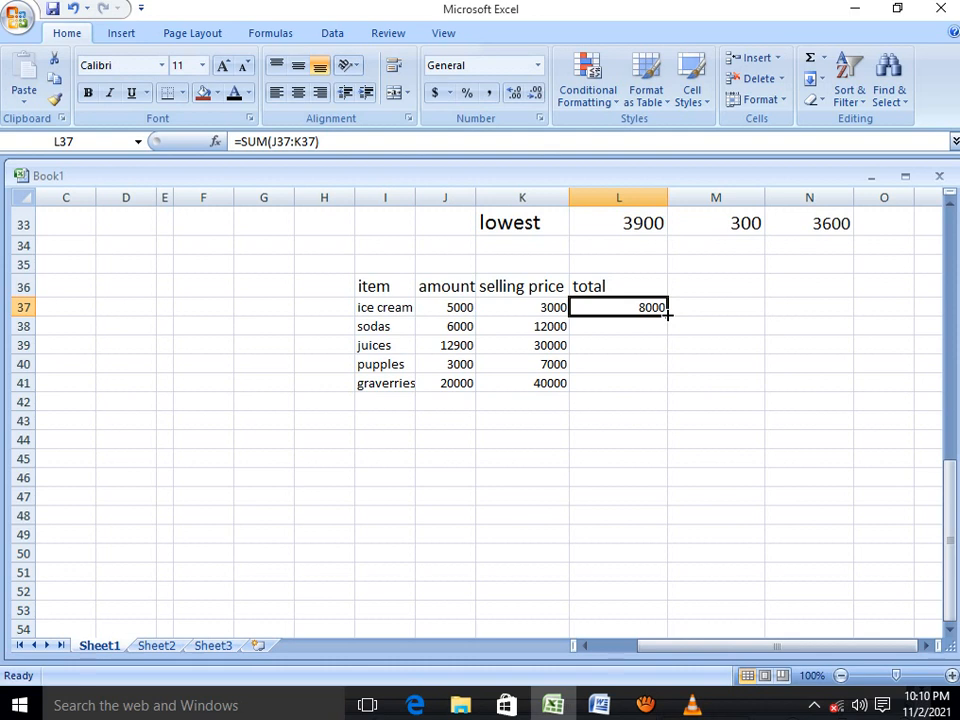
pyautogui.moveTo(667, 314); pyautogui.dragTo(670, 386)
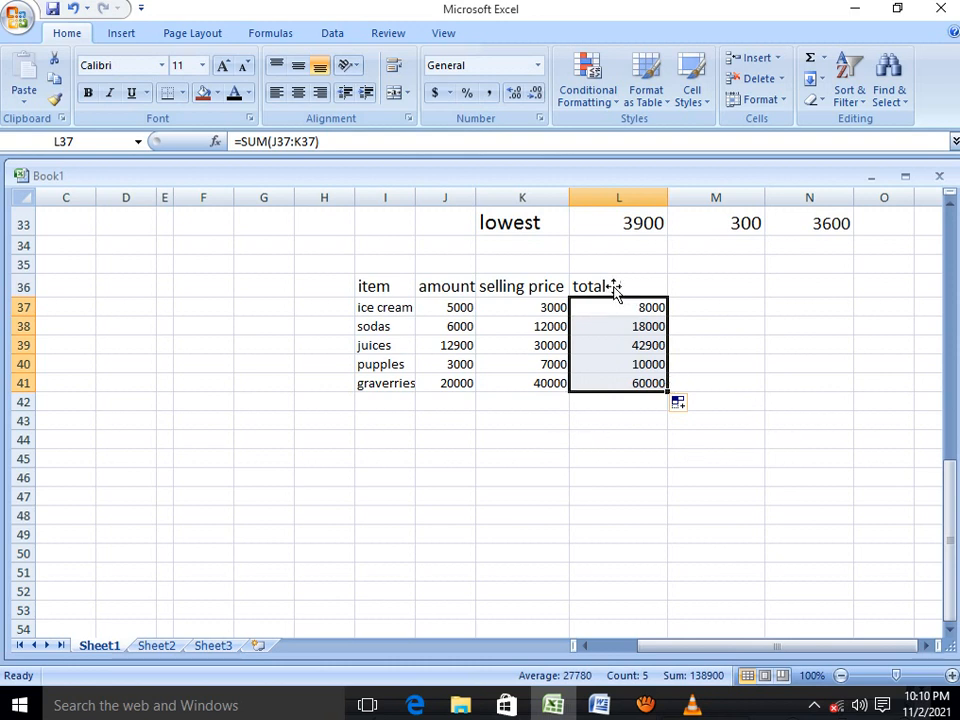
# Increase the font size of the header row I36:L36 to 16
pyautogui.moveTo(605, 285); pyautogui.dragTo(372, 285)
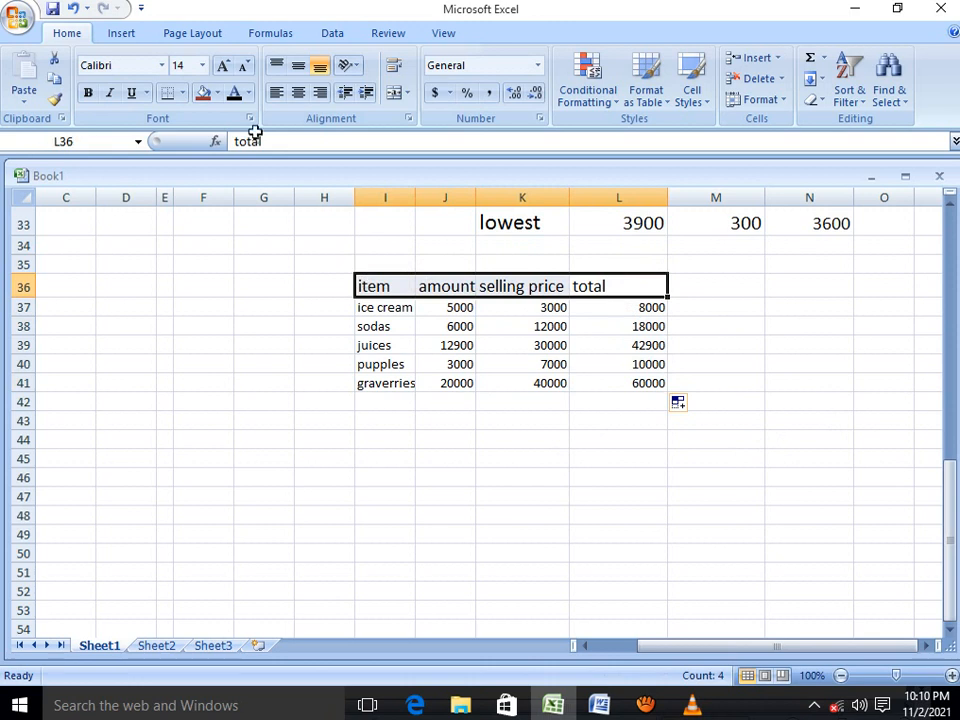
pyautogui.click(222, 66)
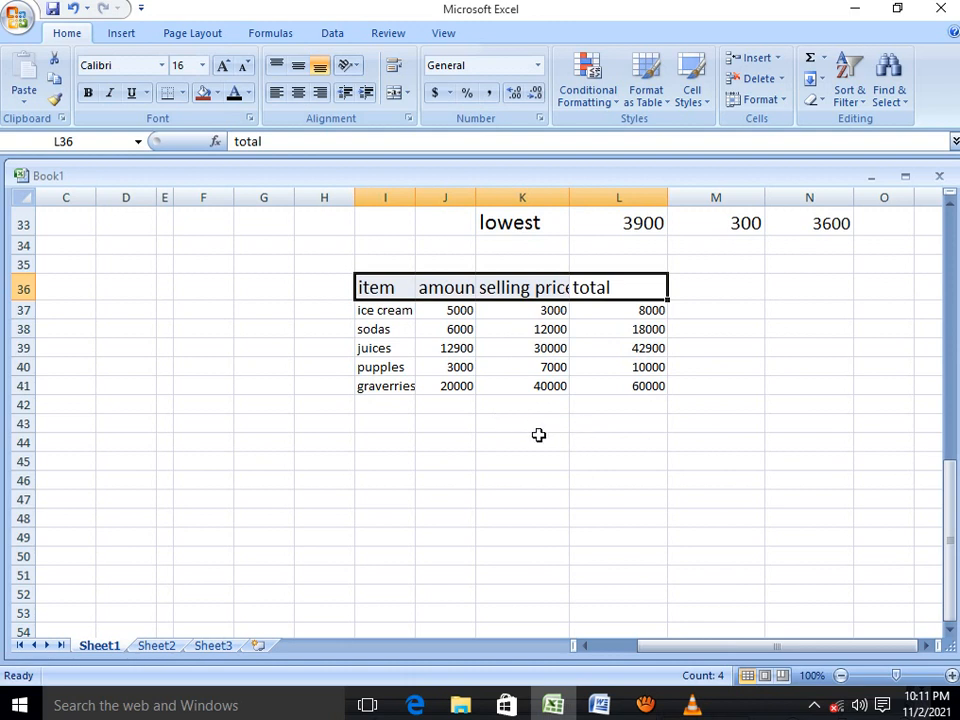
pyautogui.click(645, 311)
# Enter sunday in L44 and auto fill the weekdays down to L52
pyautogui.click(587, 438)
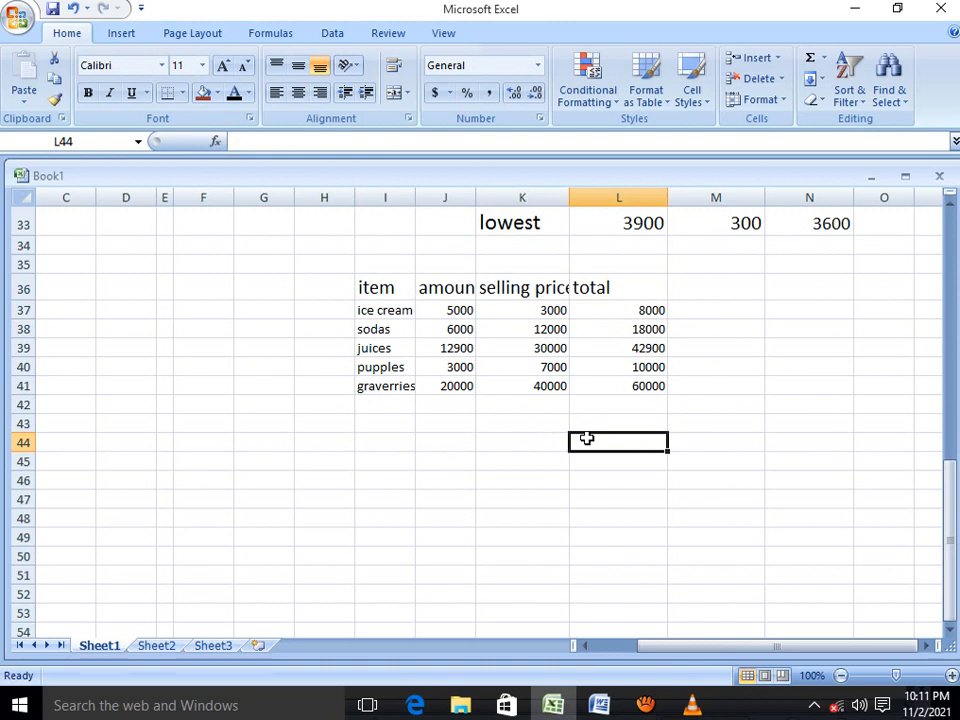
pyautogui.write('sunday')
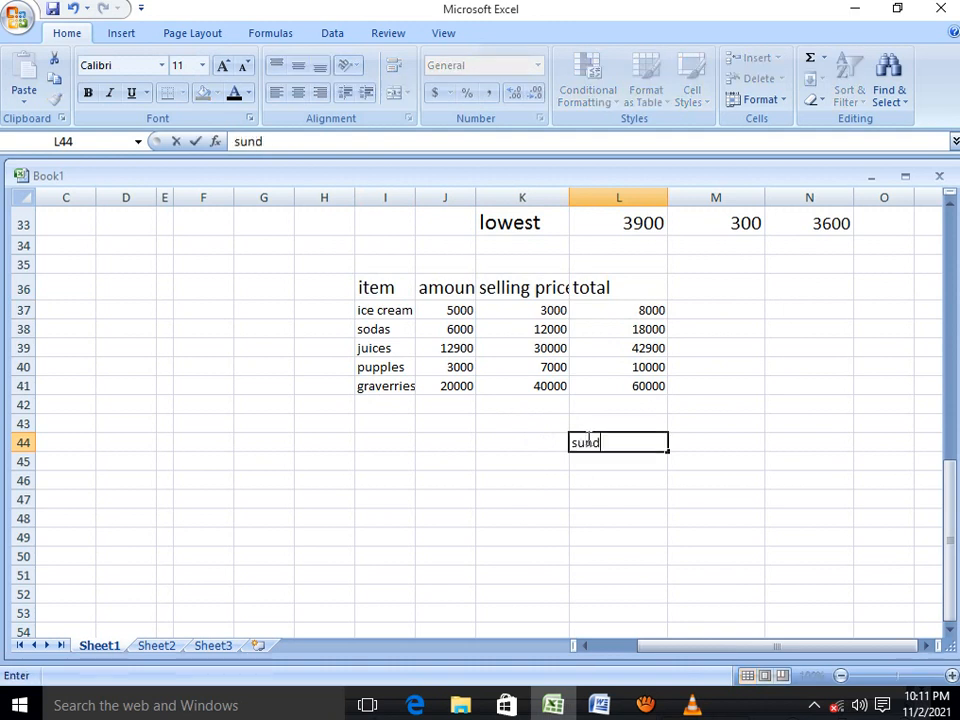
pyautogui.click(669, 450)
pyautogui.moveTo(669, 450); pyautogui.dragTo(670, 600)
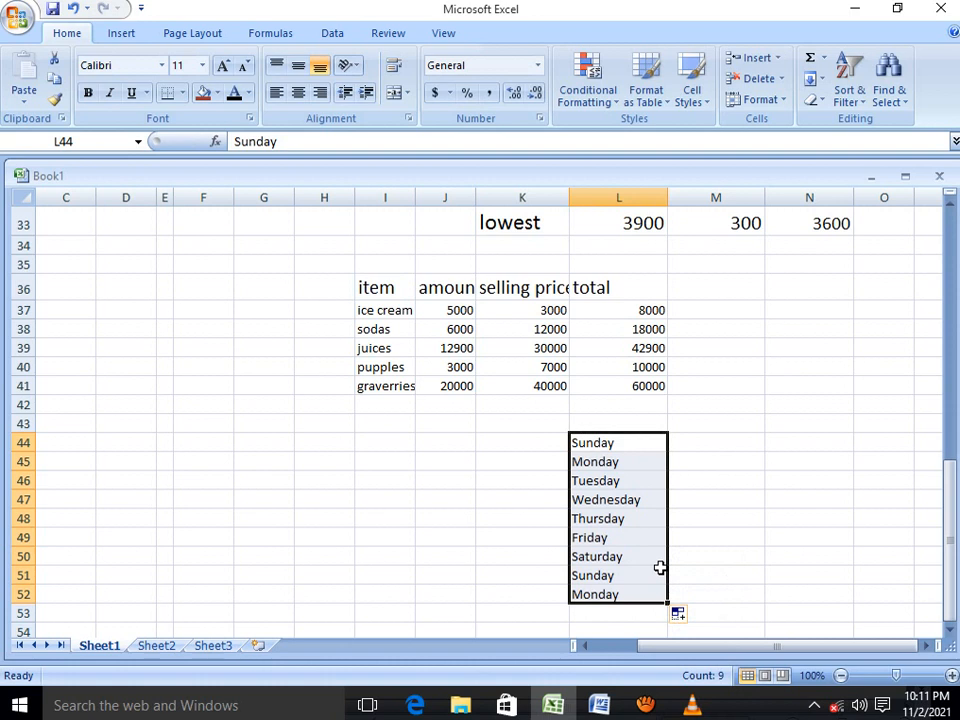
# Enter january in G44 and auto fill the months down to G66
pyautogui.click(249, 441)
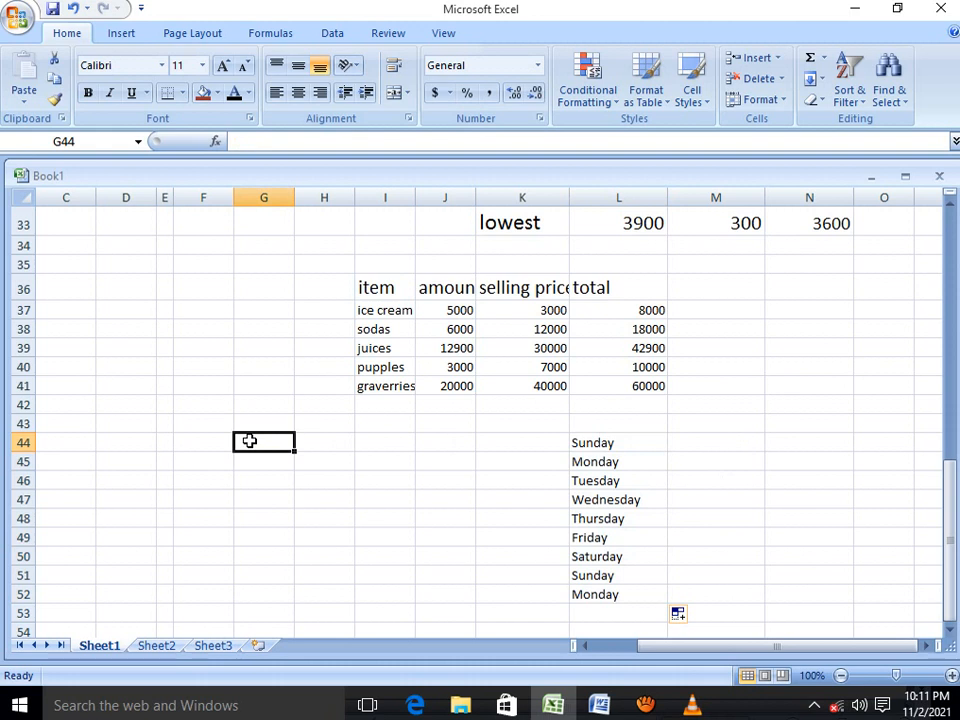
pyautogui.write('jan')
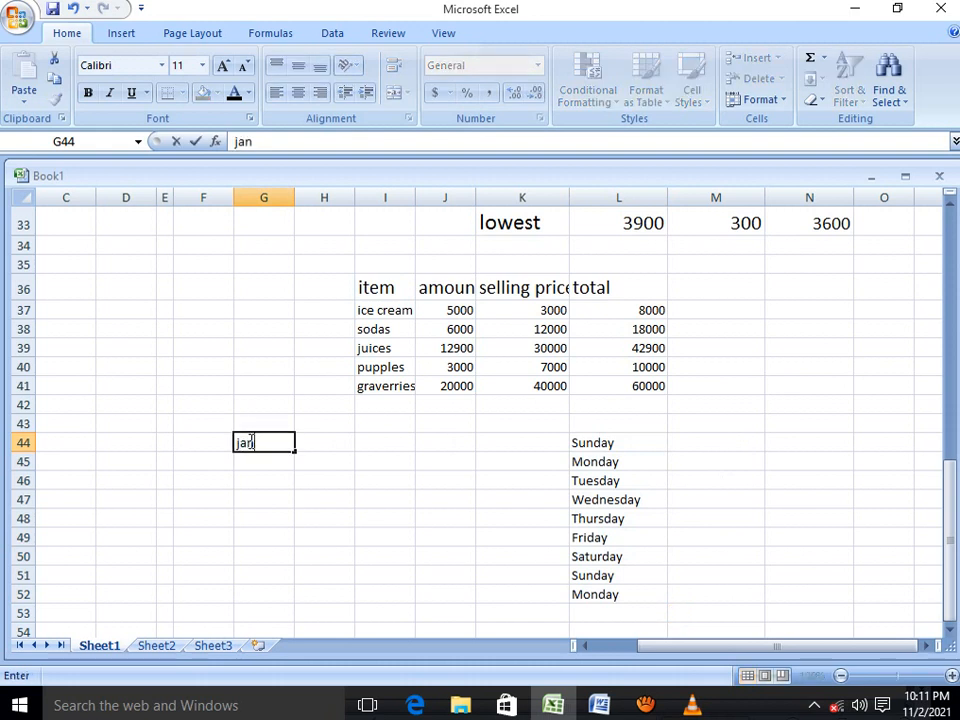
pyautogui.write('uary')
pyautogui.moveTo(295, 451); pyautogui.dragTo(278, 613)
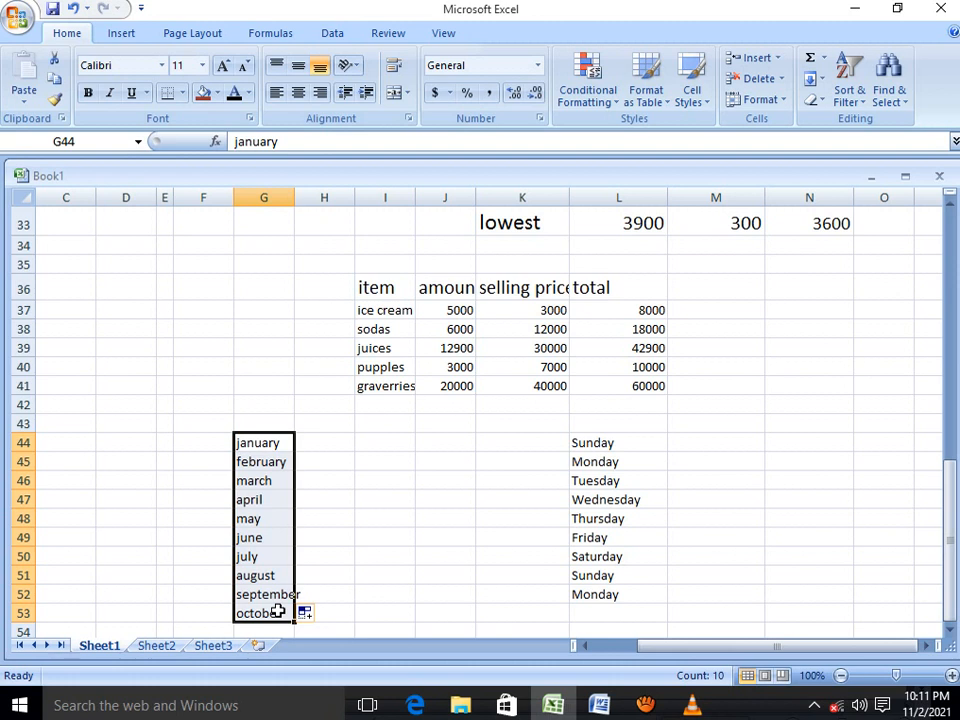
pyautogui.moveTo(295, 621)
pyautogui.mouseDown()
pyautogui.moveTo(296, 659)
pyautogui.moveTo(298, 612)
pyautogui.mouseUp()
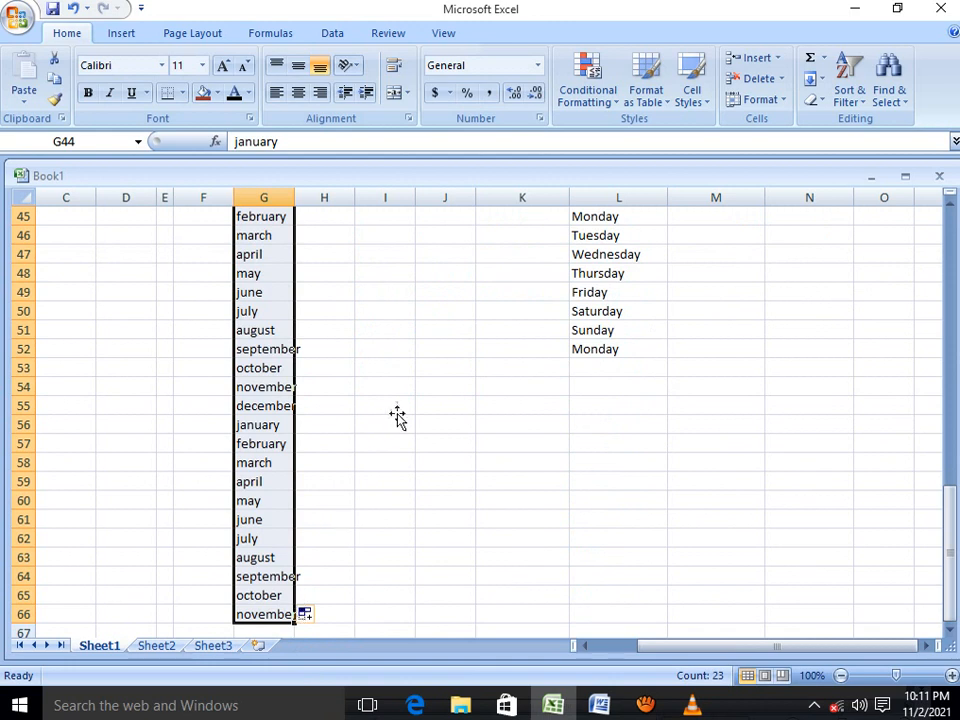
# Enter cairo in J53 and auto fill it down to J65
pyautogui.click(435, 366)
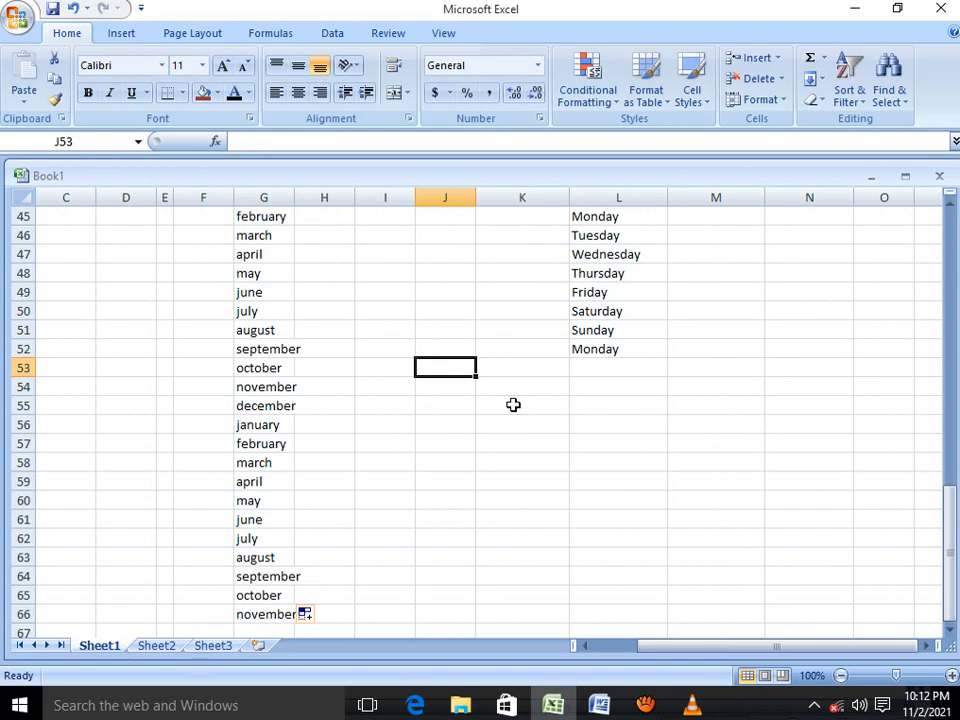
pyautogui.write('cair')
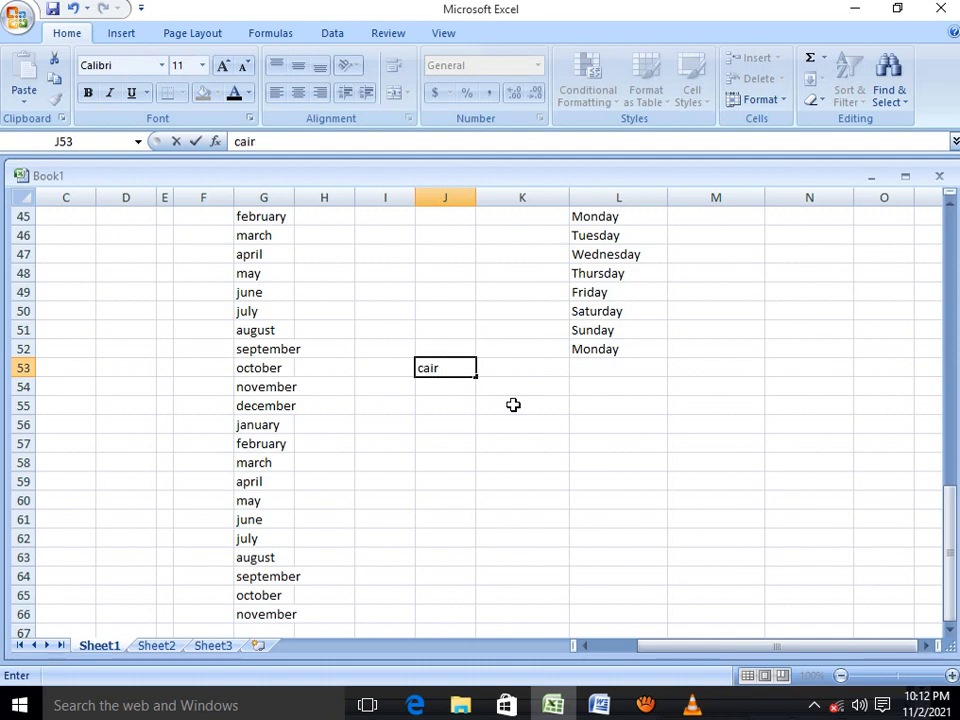
pyautogui.write('o')
pyautogui.moveTo(478, 376); pyautogui.dragTo(474, 610)
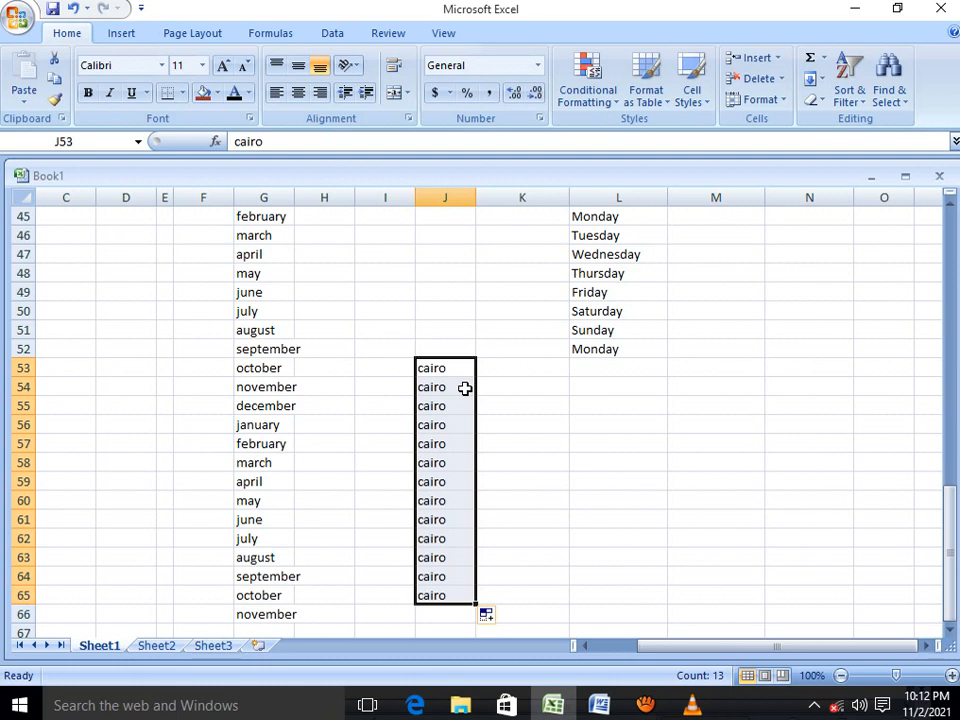
pyautogui.scroll(4, 465, 389)
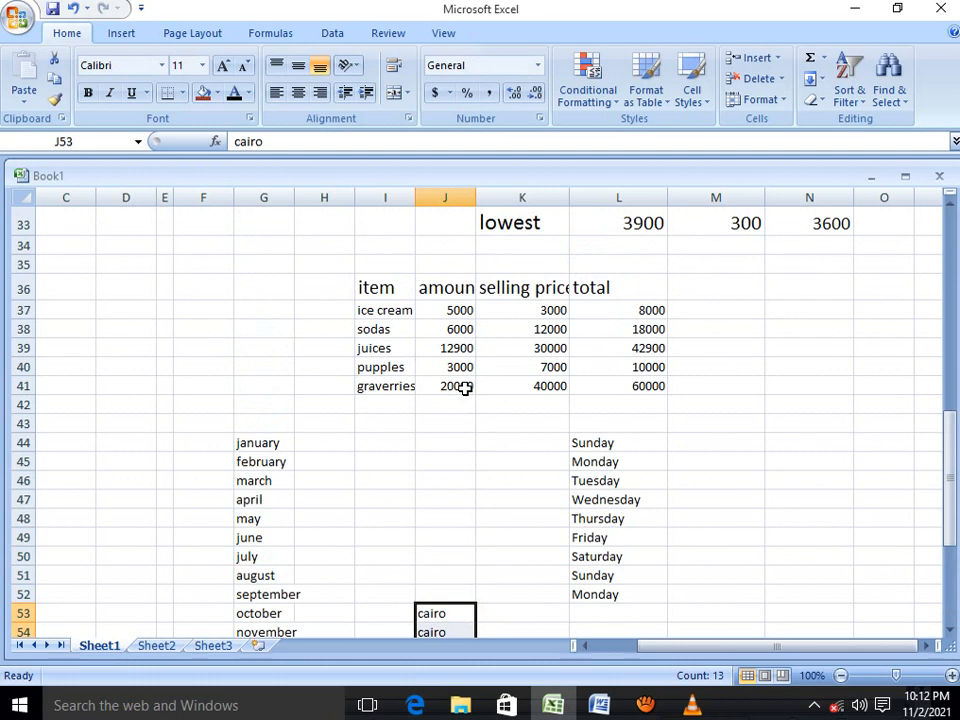
pyautogui.scroll(-1, 465, 389)
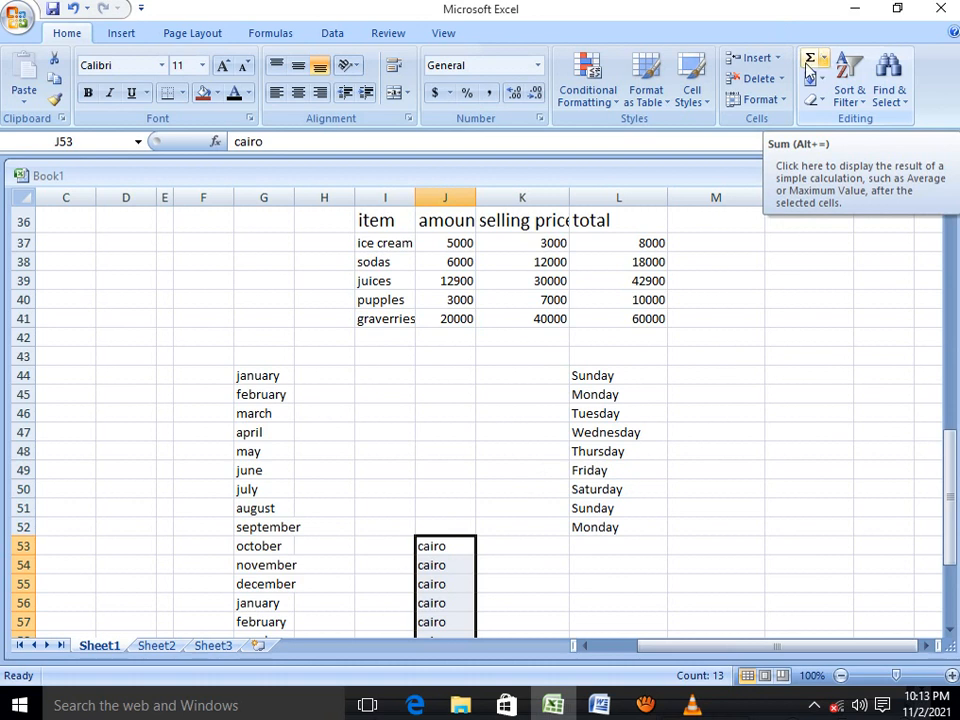
# Enter a customer's name in M44 and the header customer name in M43
pyautogui.click(736, 375)
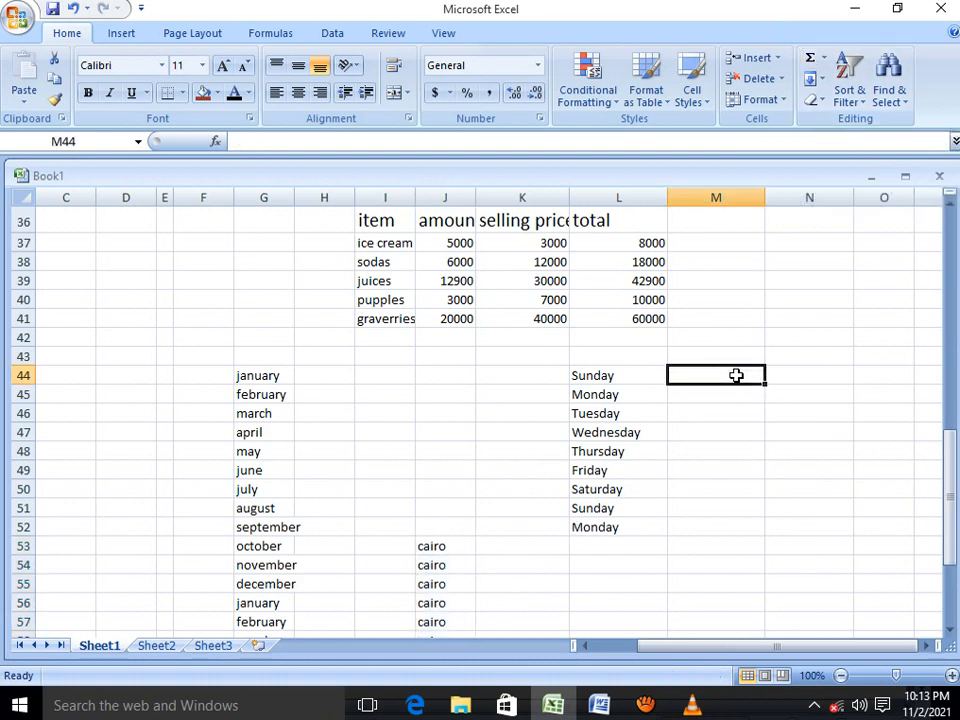
pyautogui.write('mu')
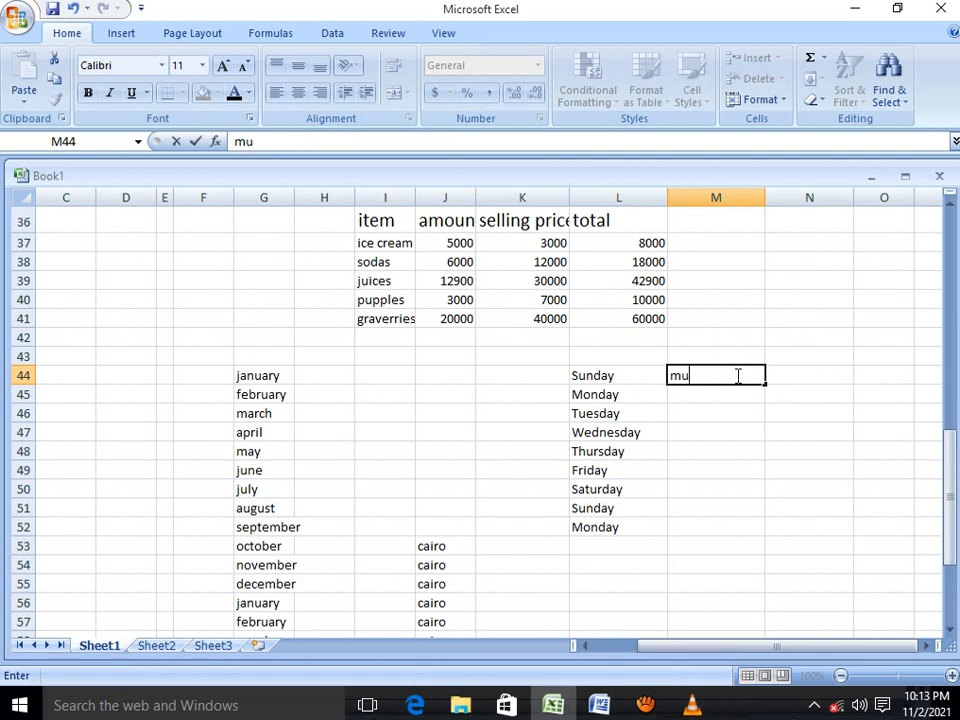
pyautogui.write('cukosi')
pyautogui.click(698, 355)
pyautogui.write('c')
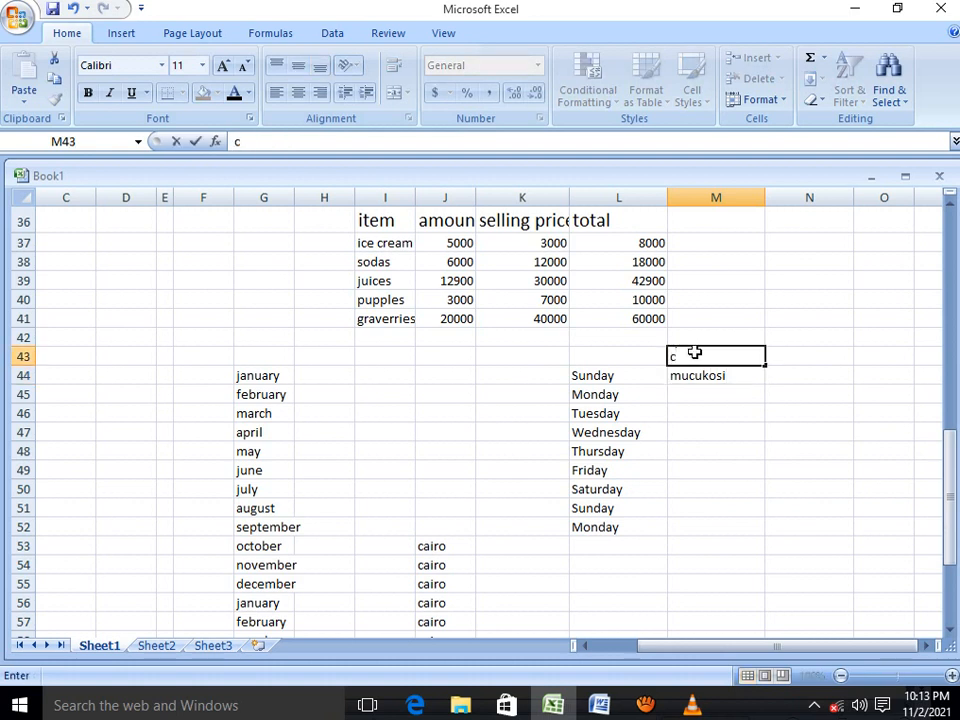
pyautogui.write('ustome')
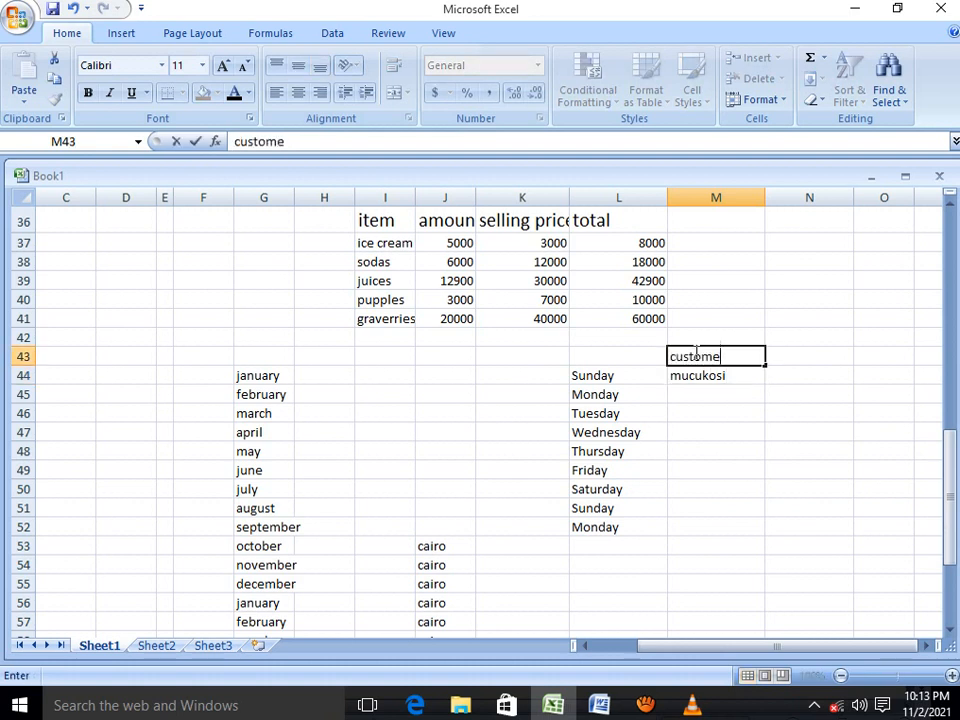
pyautogui.write('r name')
# Auto fill the customer's name down to M57 and give M44:M57 an orange fill
pyautogui.click(700, 377)
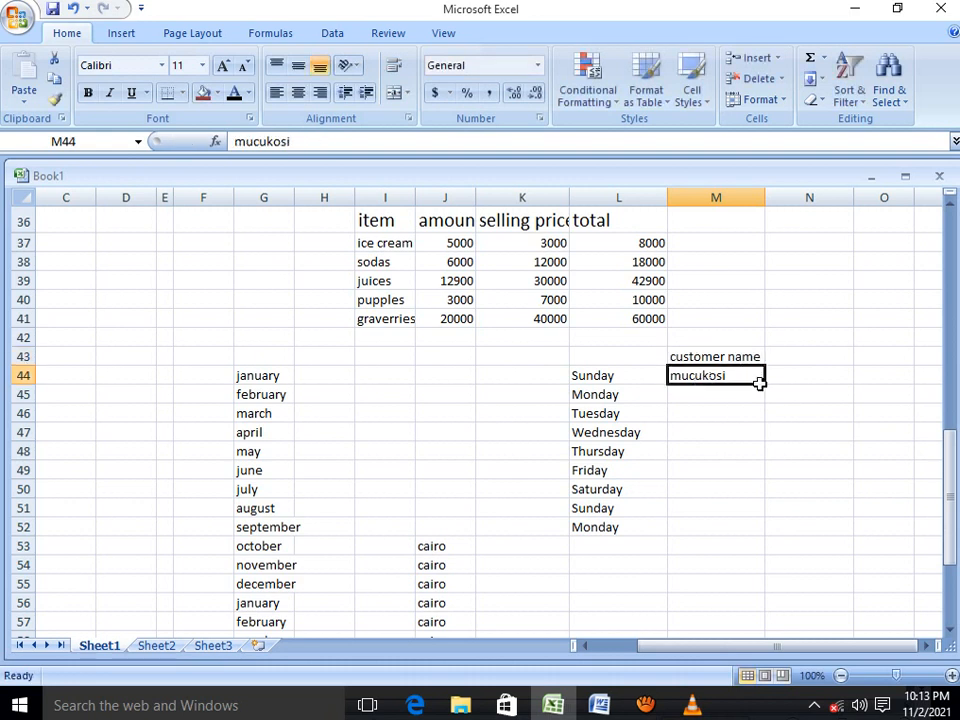
pyautogui.moveTo(763, 381); pyautogui.dragTo(766, 622)
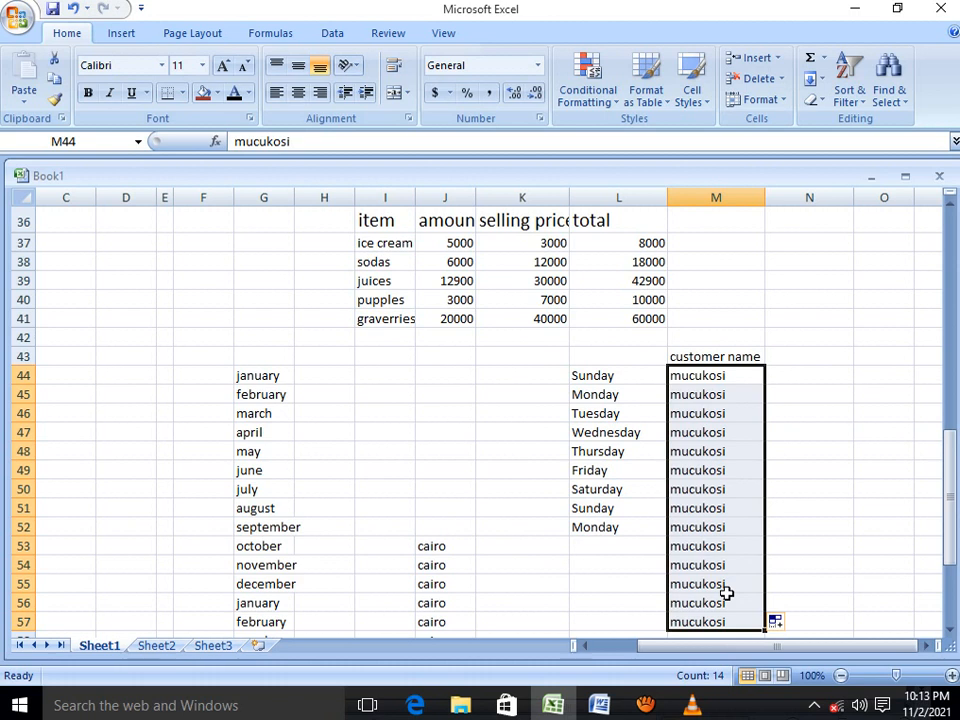
pyautogui.scroll(-5, 508, 416)
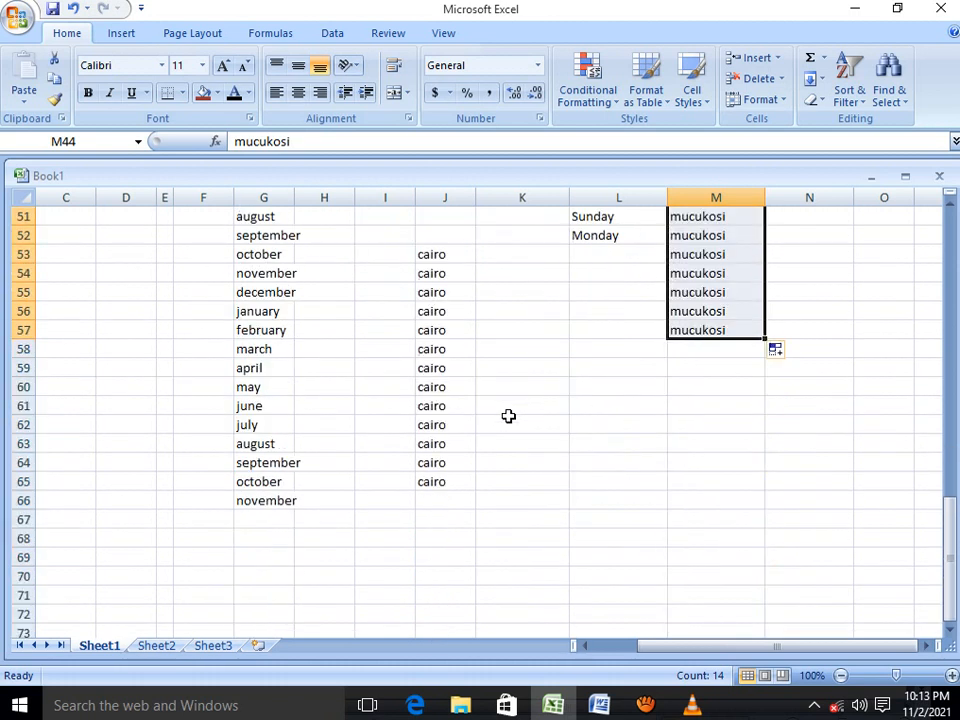
pyautogui.scroll(-1, 508, 416)
pyautogui.scroll(5, 540, 424)
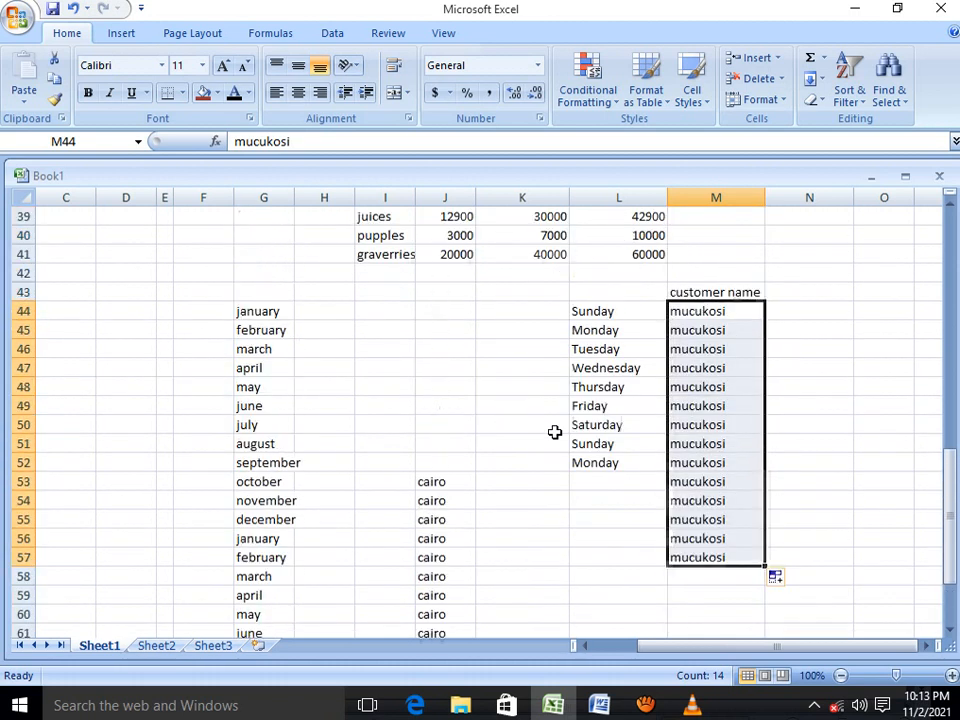
pyautogui.click(217, 93)
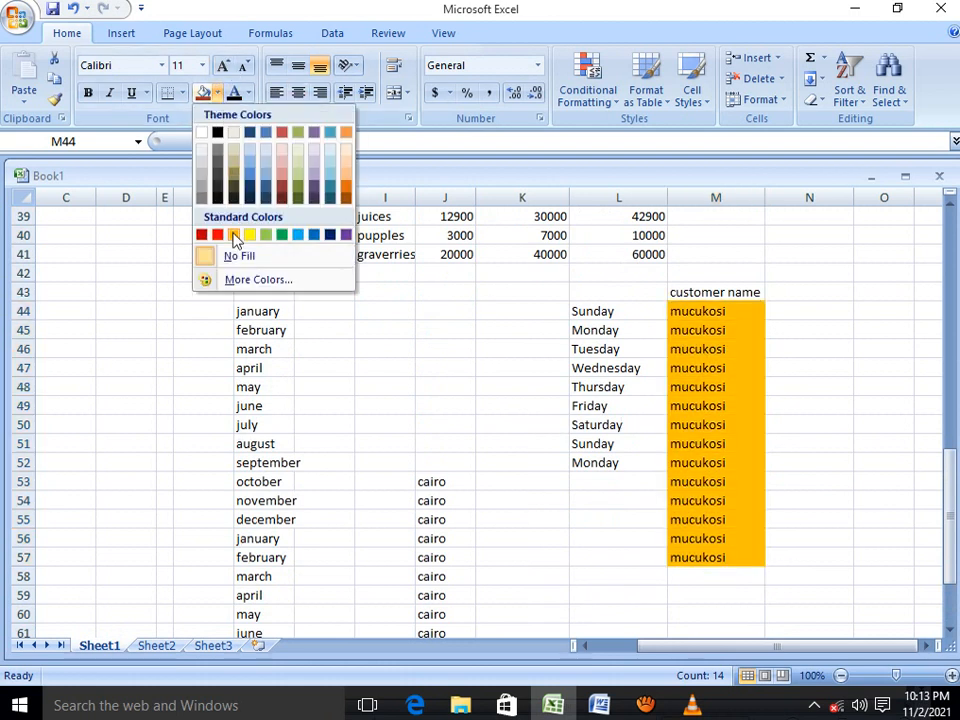
pyautogui.click(235, 238)
# Give the weekday cells L44:L52 a red fill and increase their font size to 14
pyautogui.moveTo(590, 312); pyautogui.dragTo(588, 462)
pyautogui.click(217, 93)
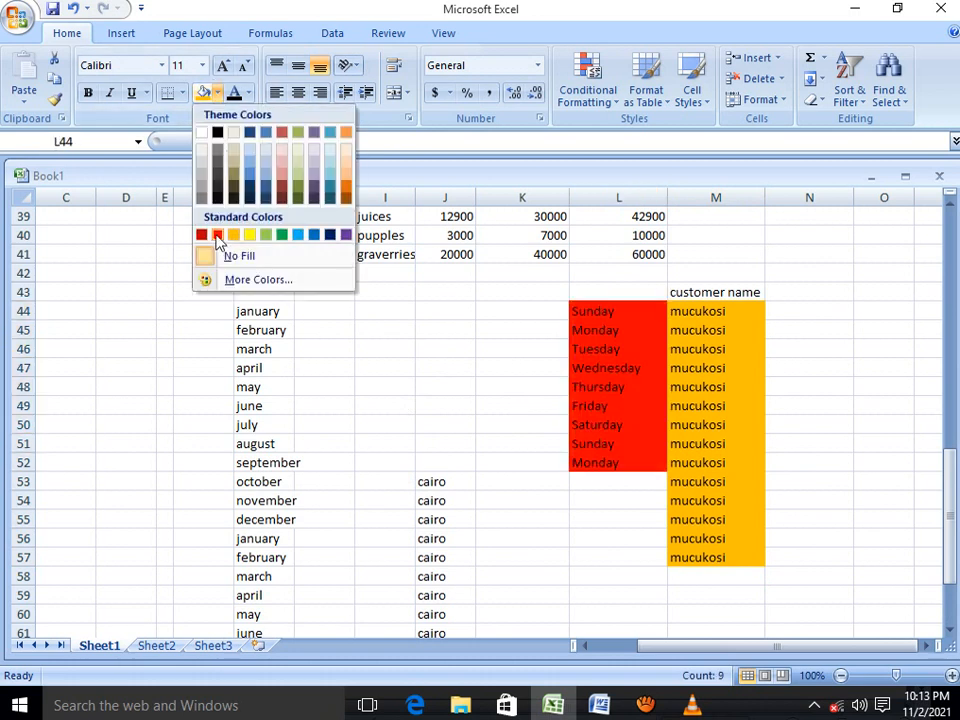
pyautogui.click(217, 235)
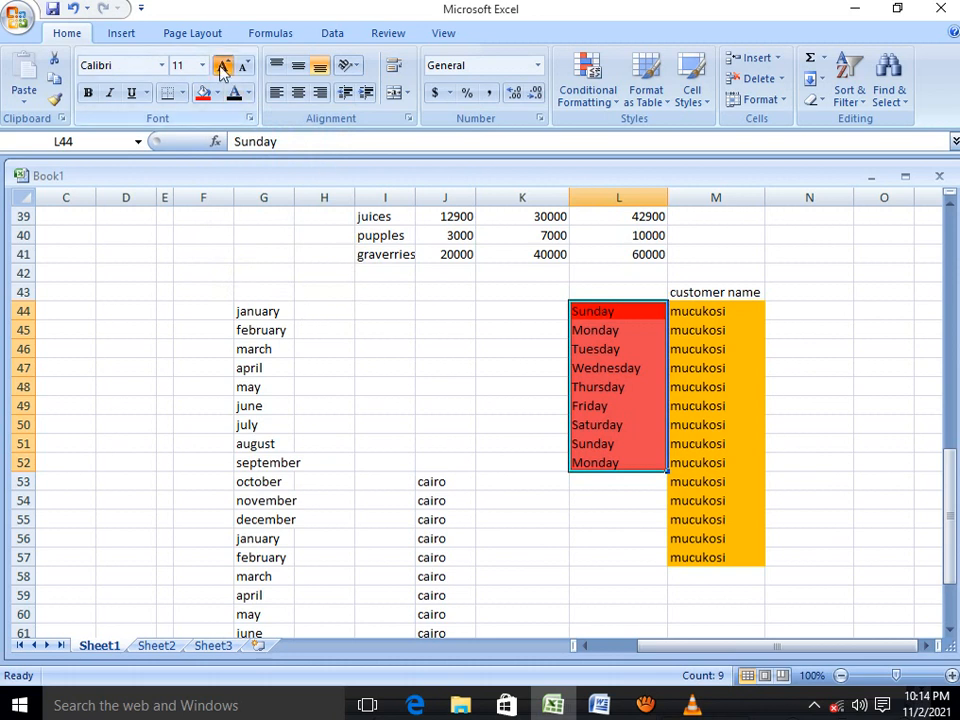
pyautogui.click(222, 67)
pyautogui.click(222, 67)
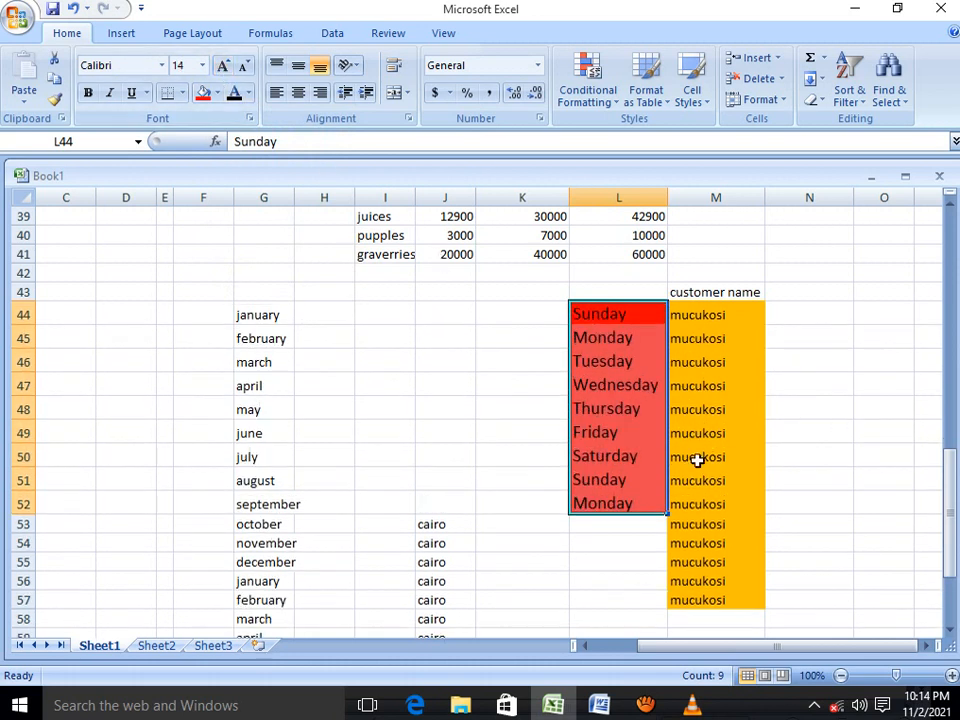
# Increase the font size of the month cells G44:G60 to 14
pyautogui.moveTo(264, 315); pyautogui.dragTo(273, 630)
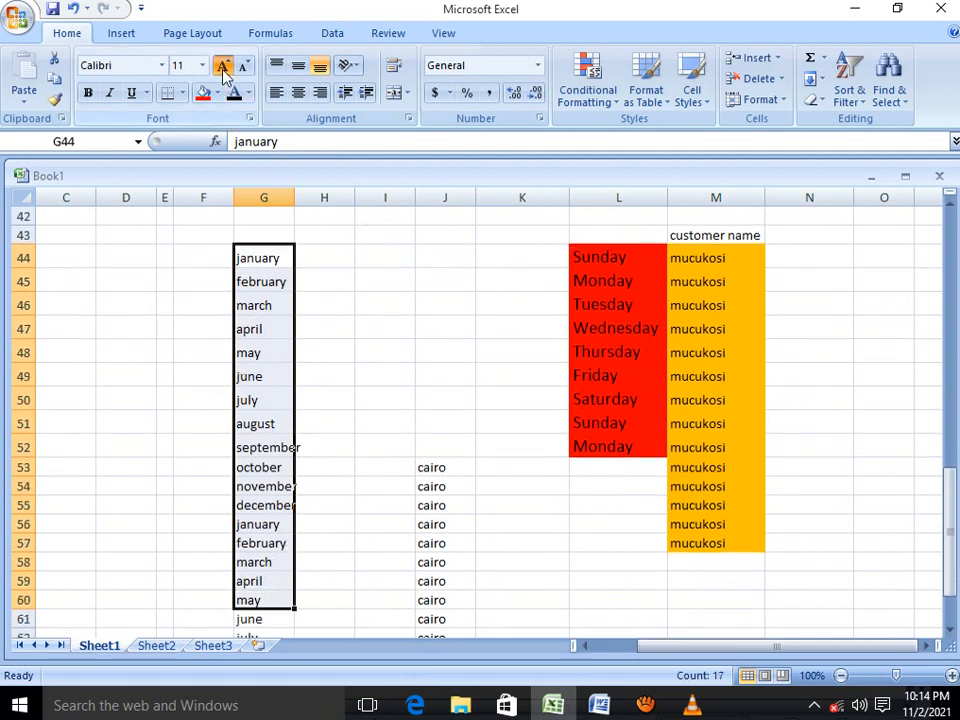
pyautogui.click(224, 67)
pyautogui.click(224, 67)
# Increase the font size of the cairo cells J53:J61 to 14
pyautogui.moveTo(433, 470); pyautogui.dragTo(440, 596)
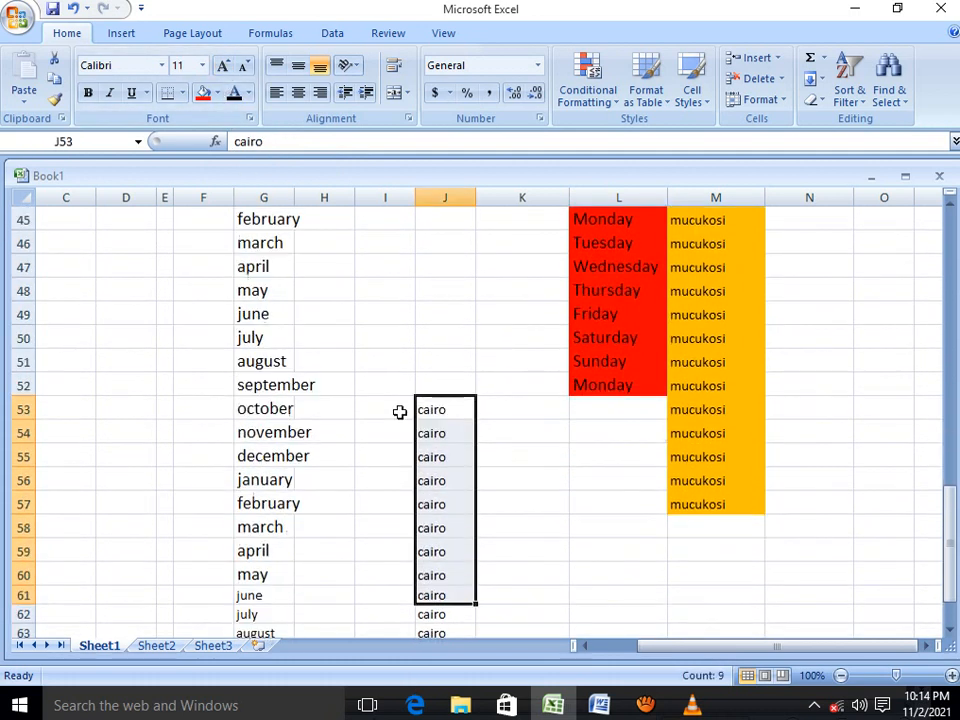
pyautogui.click(224, 67)
pyautogui.click(224, 67)
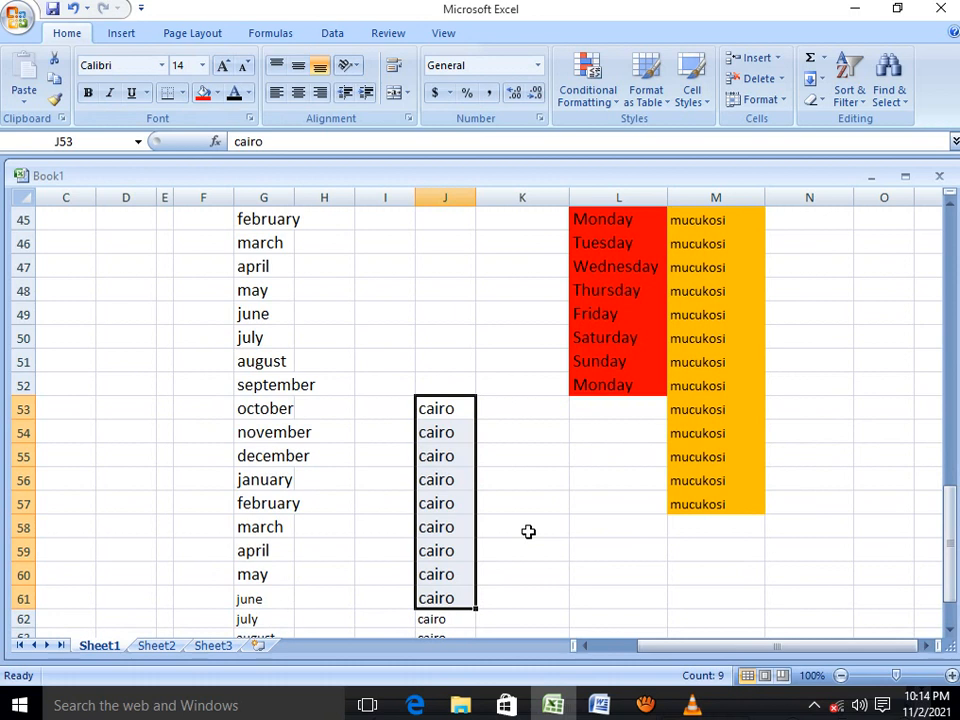
pyautogui.scroll(2, 502, 352)
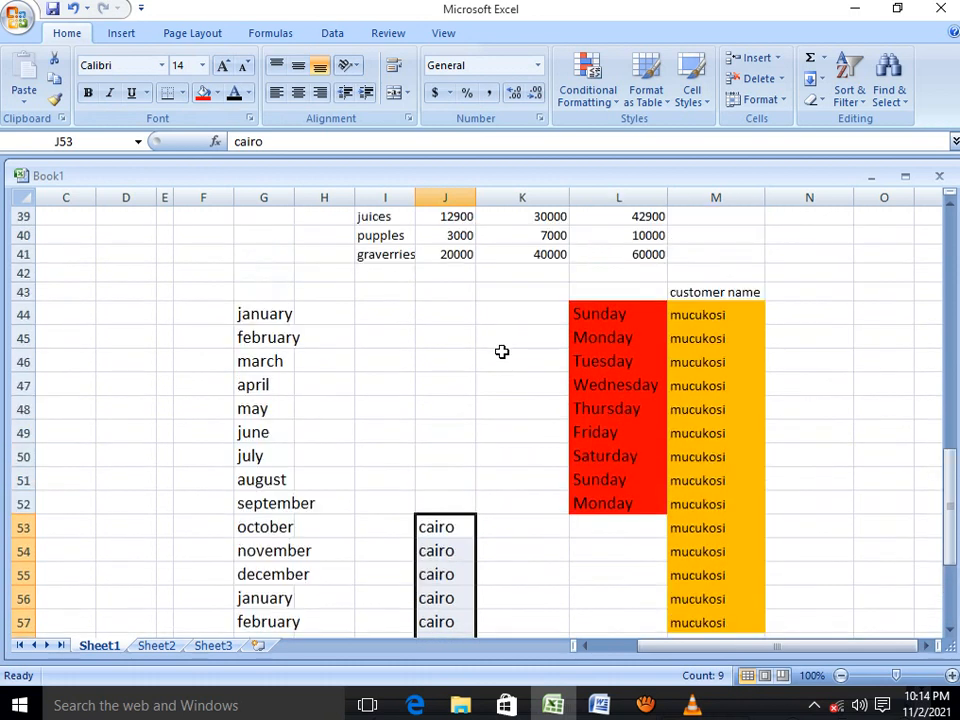
pyautogui.scroll(2, 516, 343)
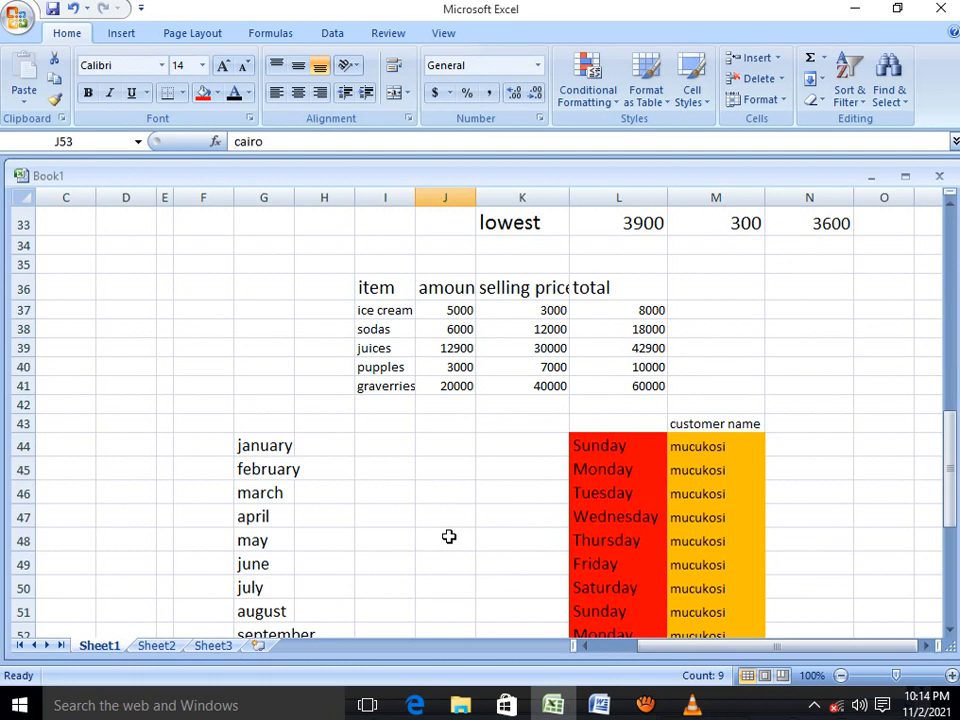
pyautogui.scroll(8, 449, 537)
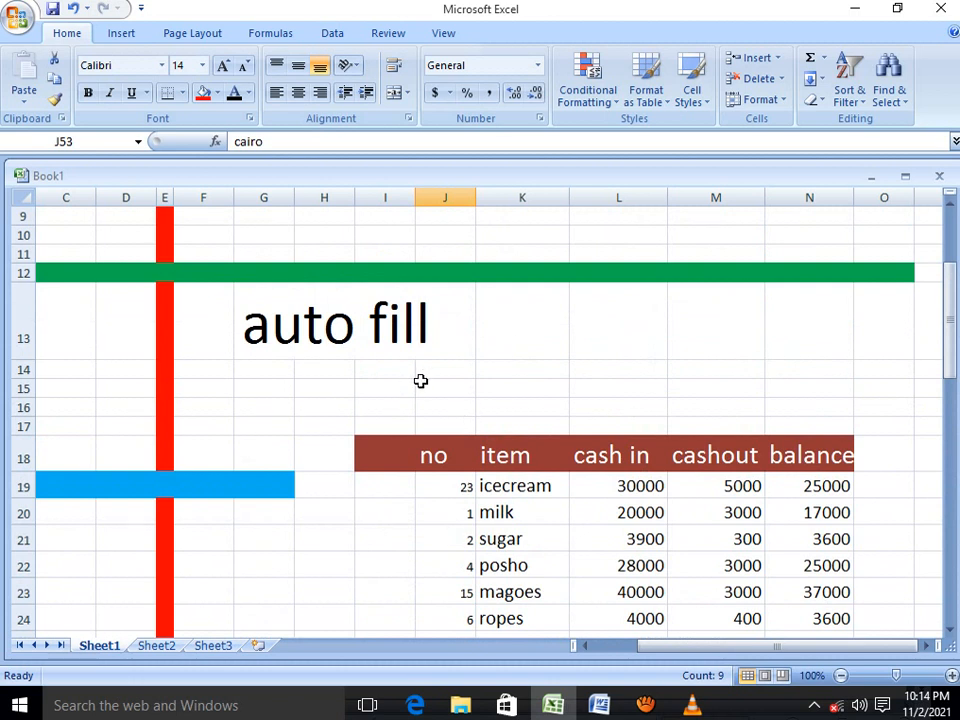
pyautogui.scroll(-1, 421, 381)
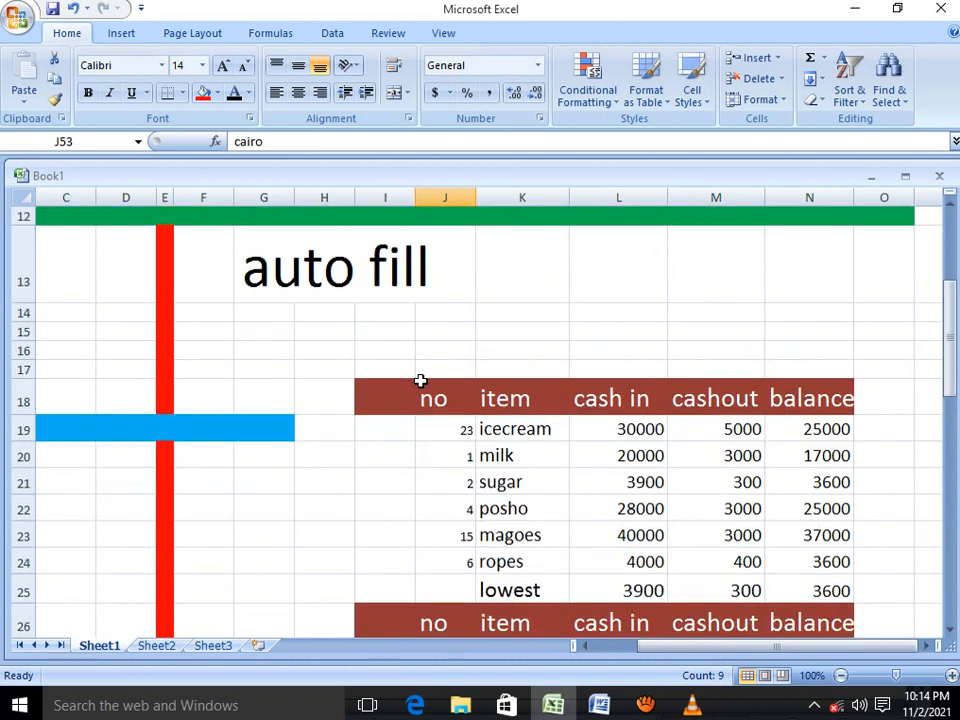